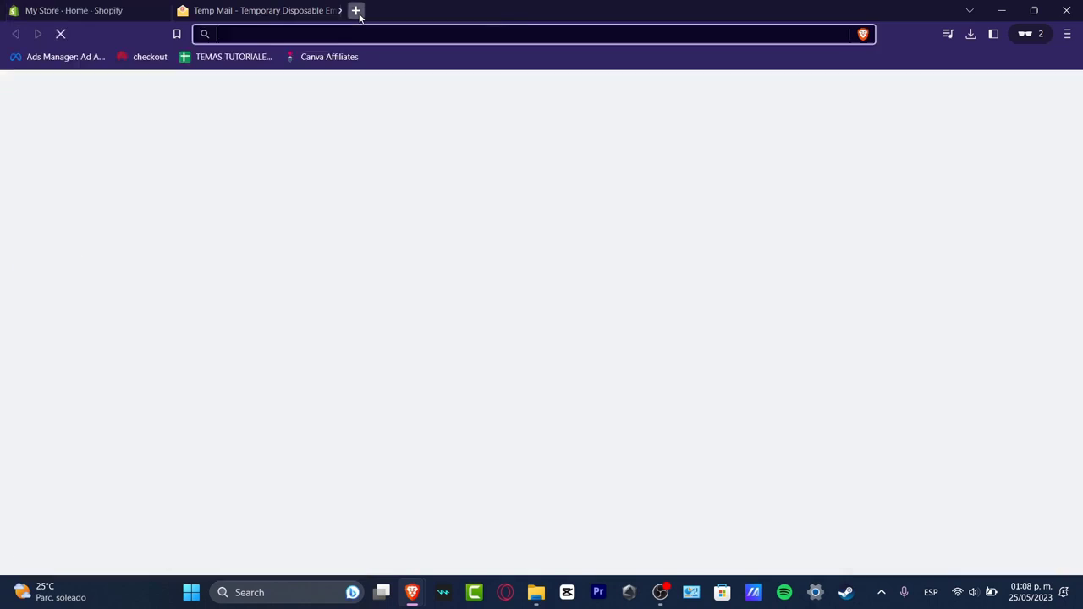
Step: Search the web for alibaba in a new tab and open the Alibaba site from the results
type("alibaba")
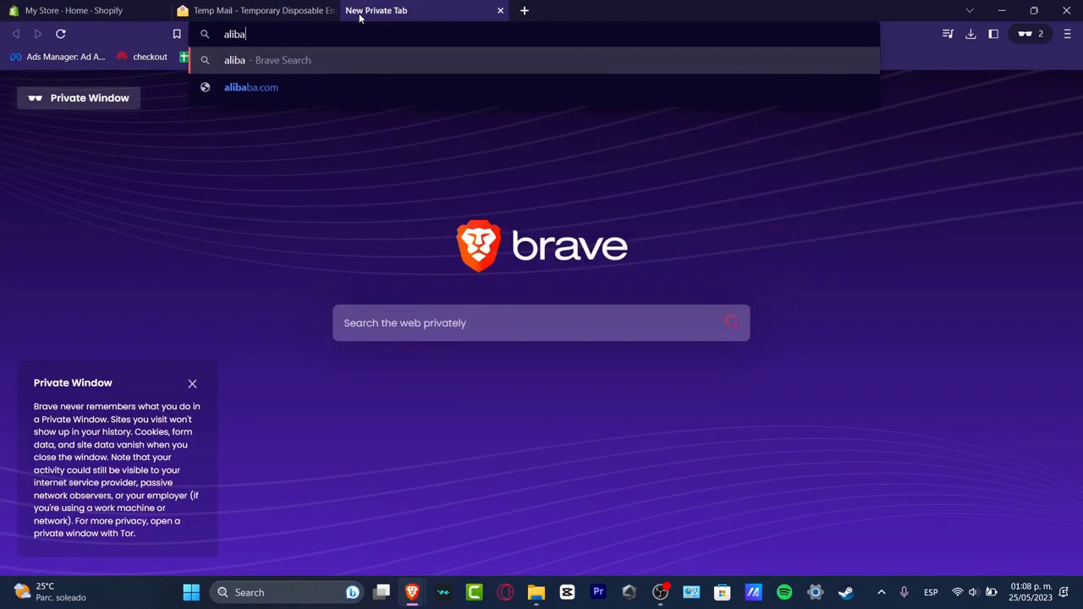
key("Return")
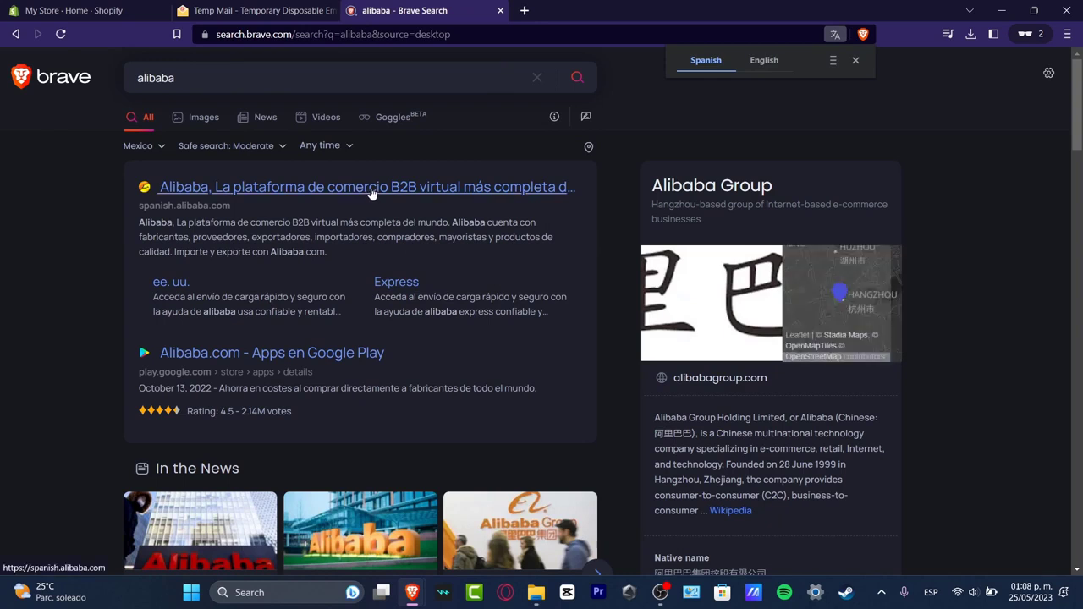
left_click(370, 187)
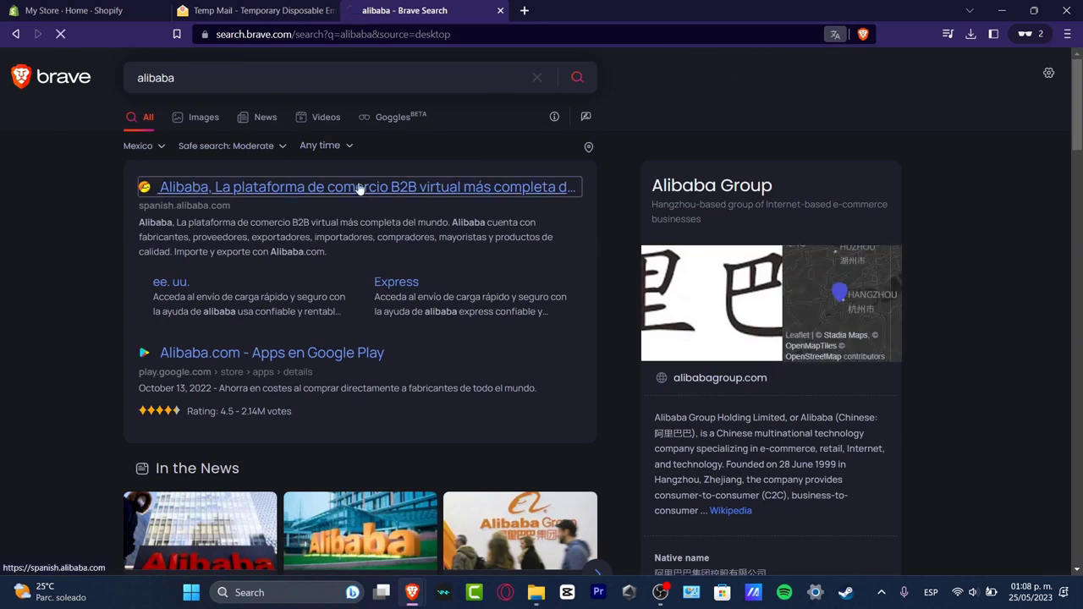
left_click(118, 11)
left_click(423, 10)
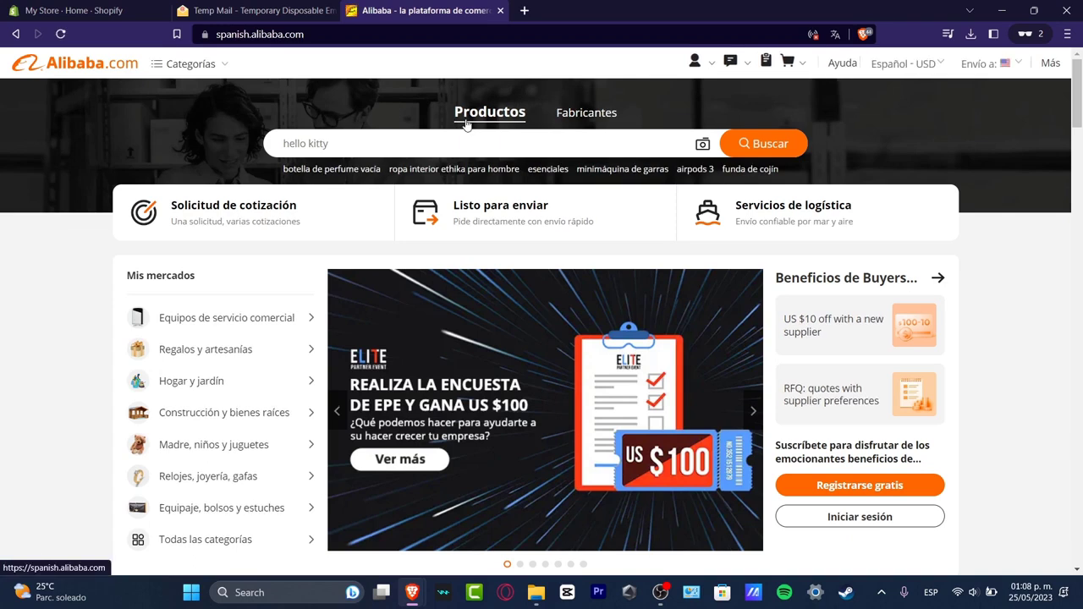
Step: Return to the Shopify store admin, minimize the trial notice and open the Shopify App Store from the add-apps suggestions
left_click(134, 6)
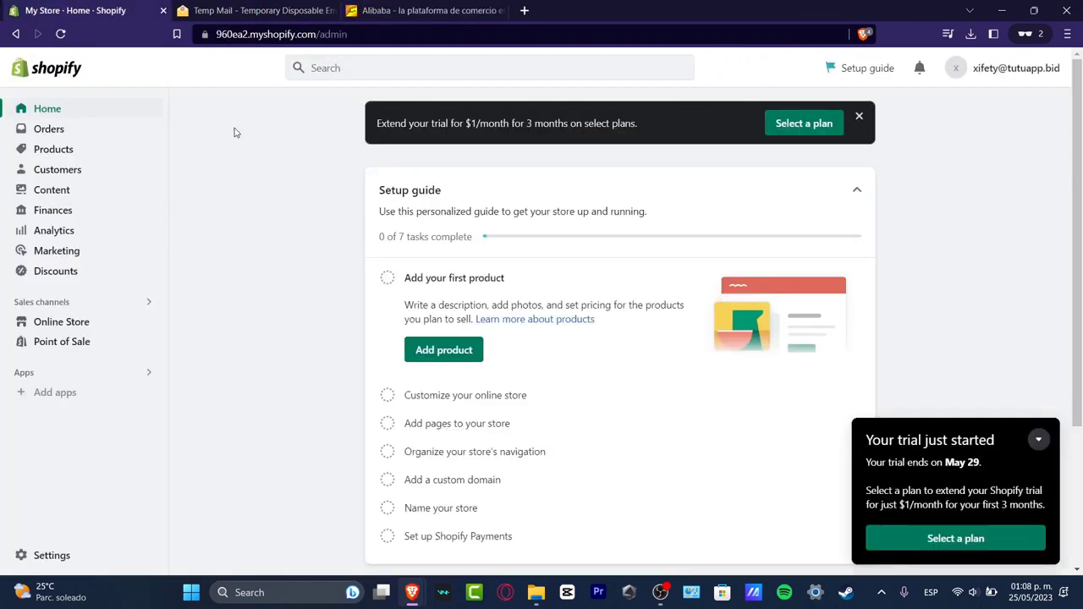
left_click(1038, 439)
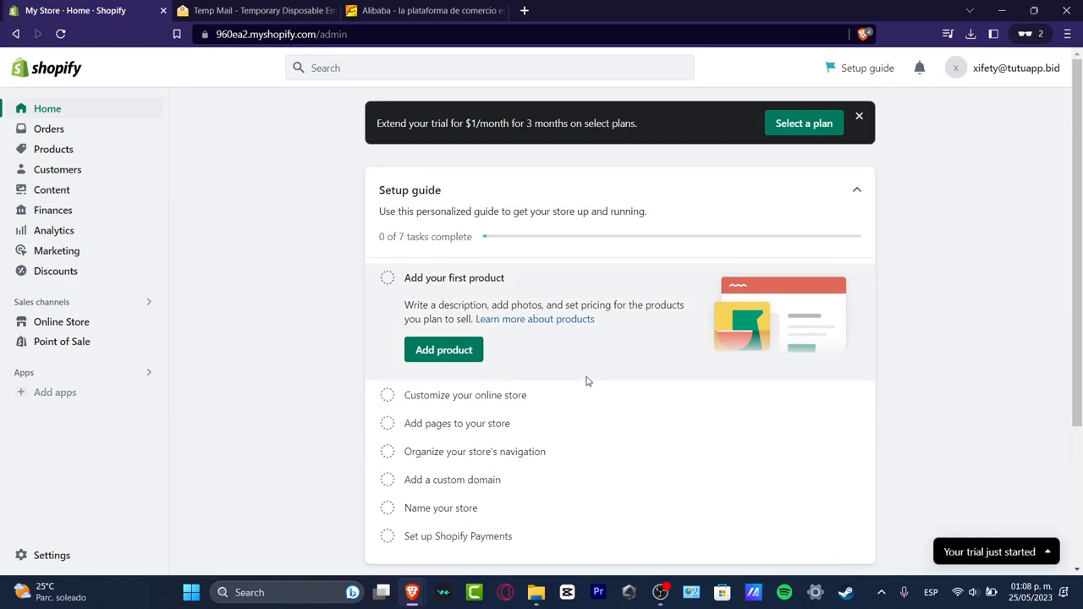
left_click(53, 395)
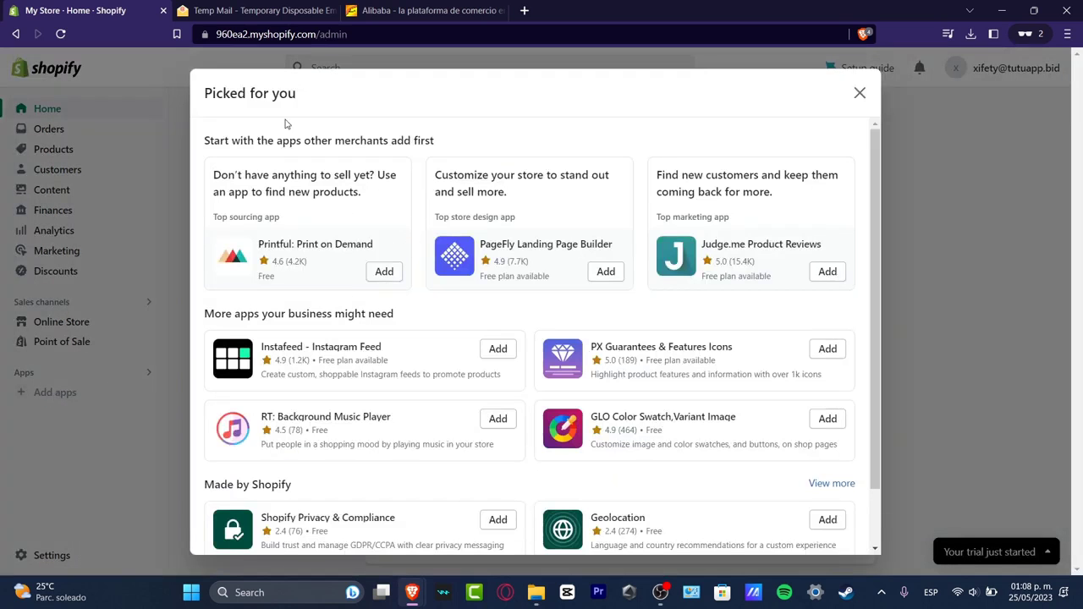
scroll(549, 331, "down", 1)
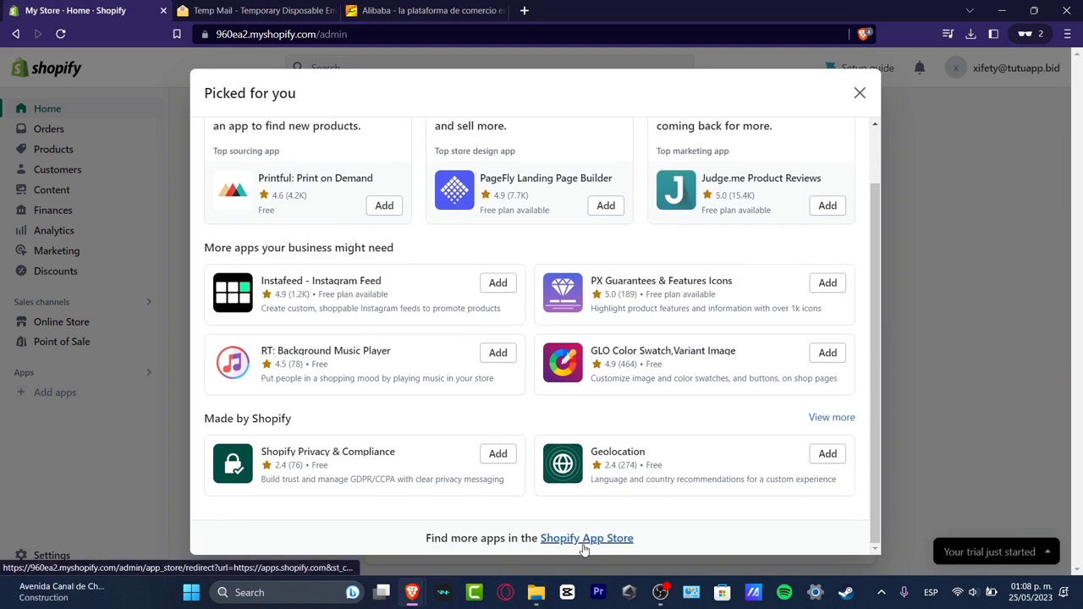
left_click(611, 540)
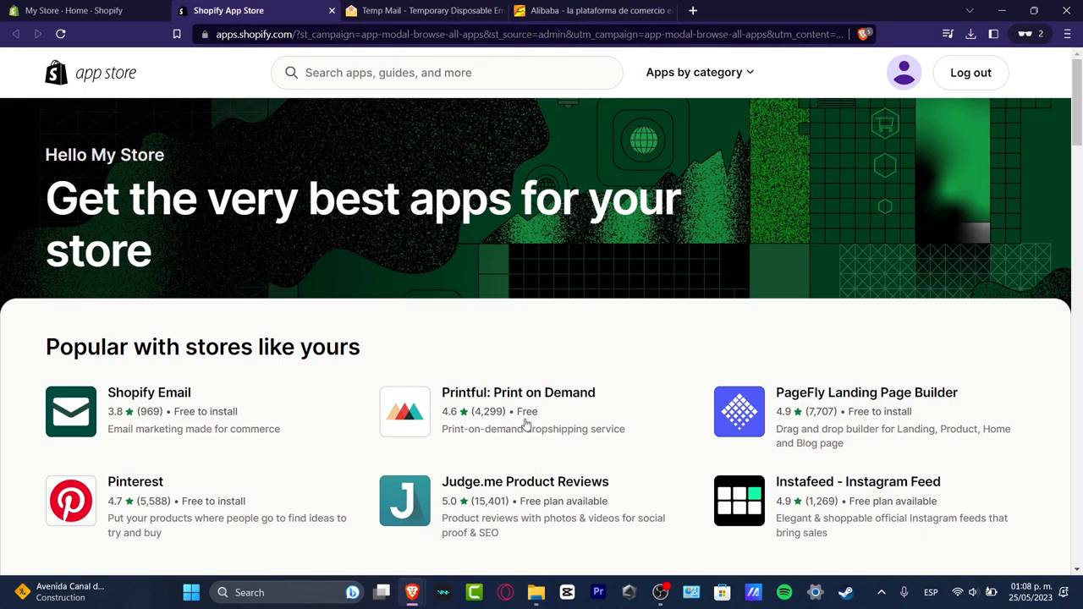
Step: Search the app store for alibaba and open the Dropshipping-Alibaba Official app page
left_click(345, 74)
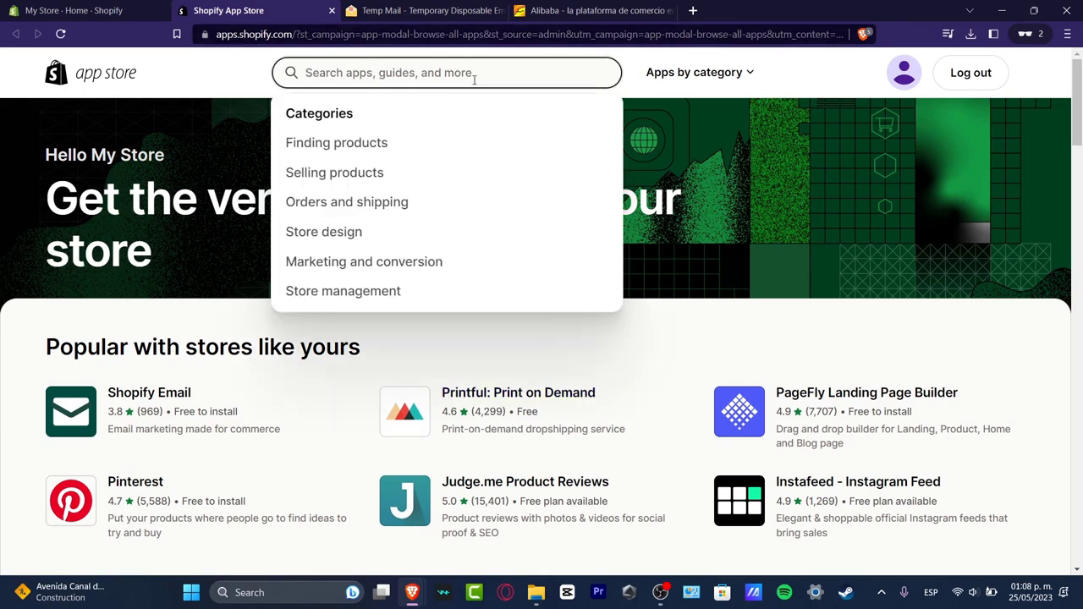
type("alibaba")
key("Return")
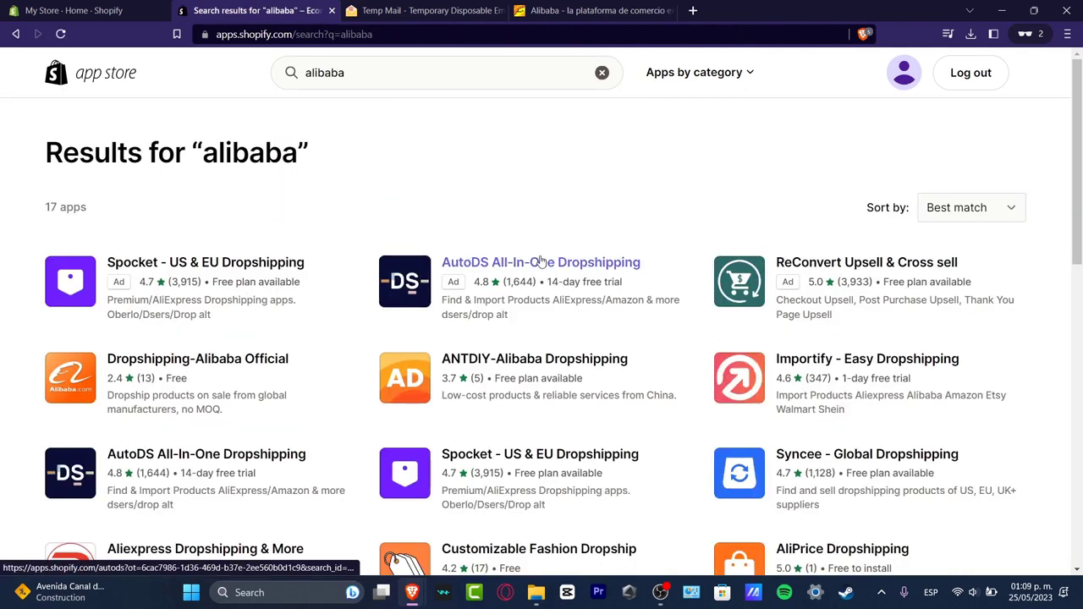
scroll(540, 269, "down", 3)
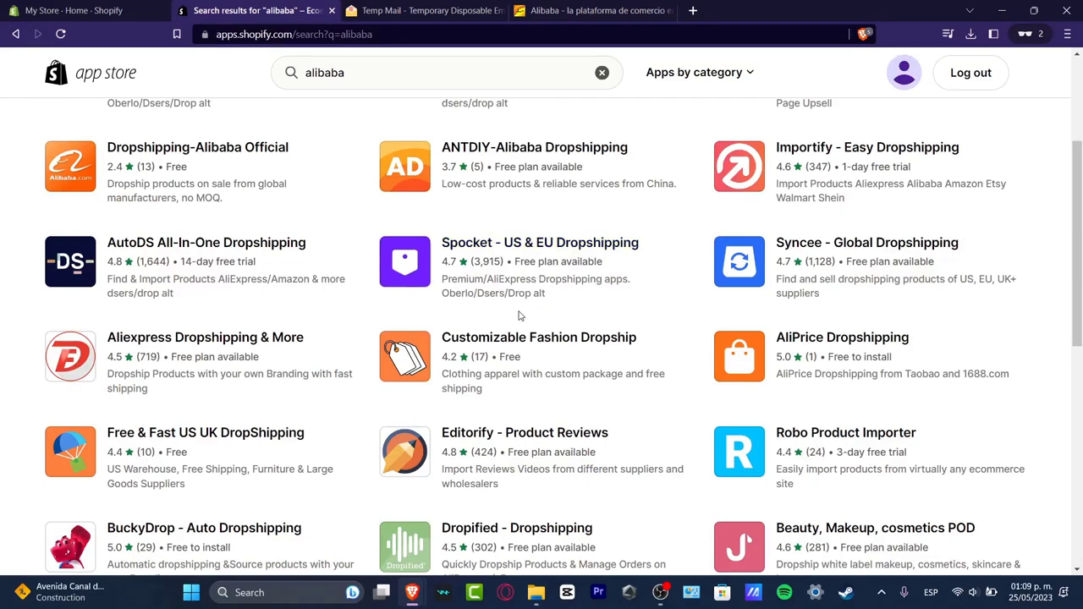
scroll(520, 316, "up", 3)
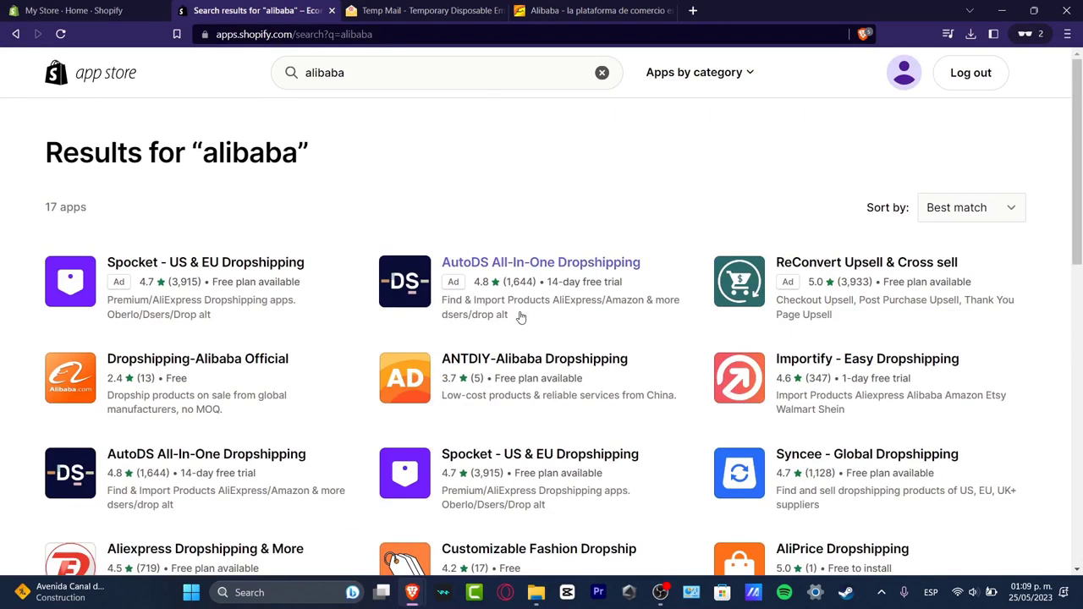
left_click(227, 362)
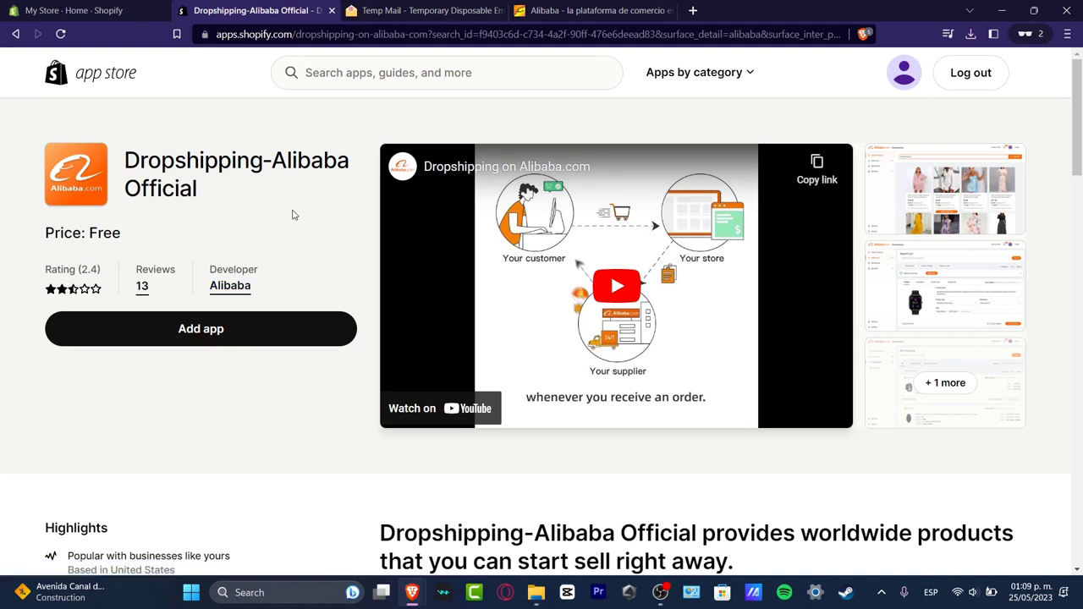
Step: Add and install the Dropshipping-Alibaba Official app in the store, closing the separate Alibaba homepage
left_click(203, 336)
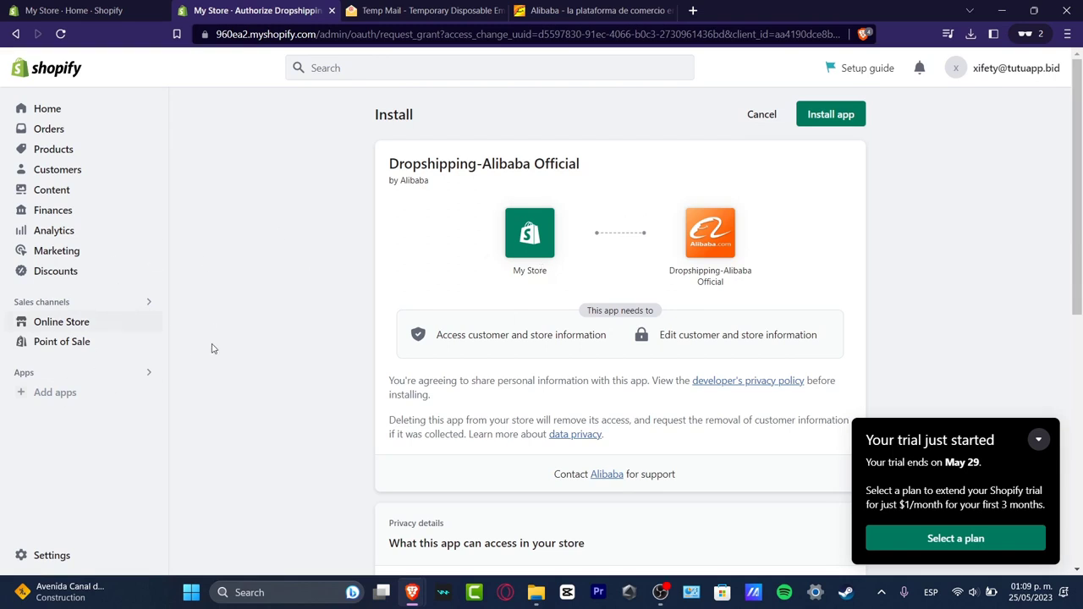
left_click(569, 8)
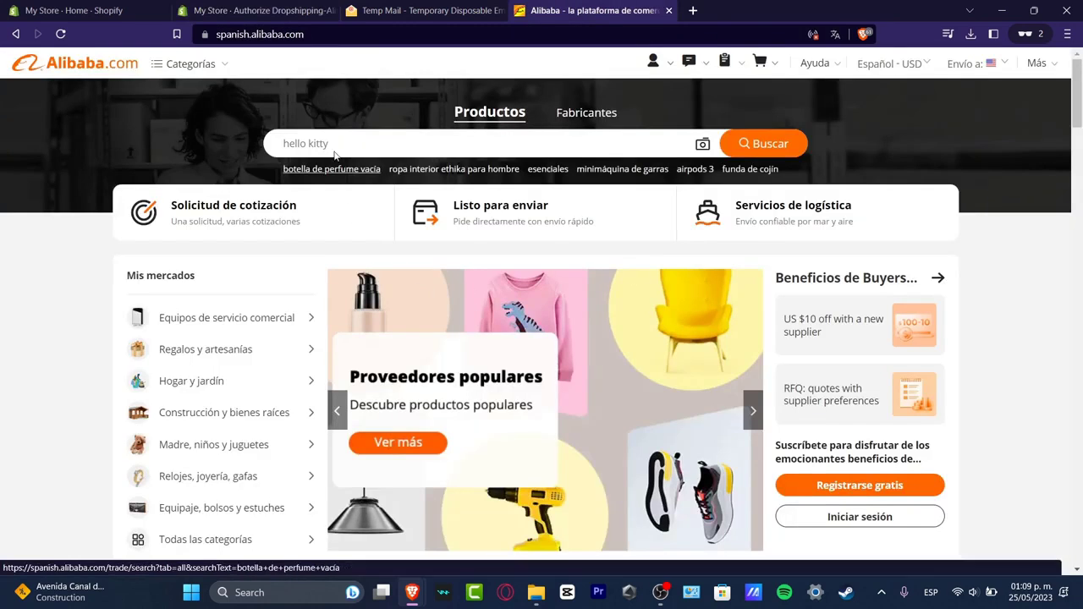
left_click(667, 12)
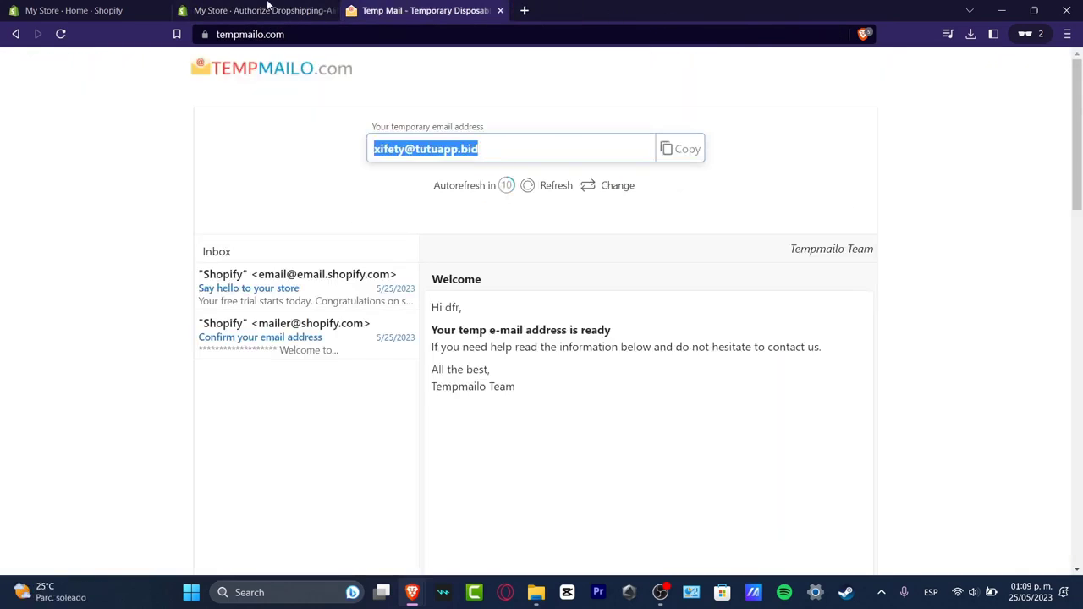
left_click(99, 7)
left_click(265, 8)
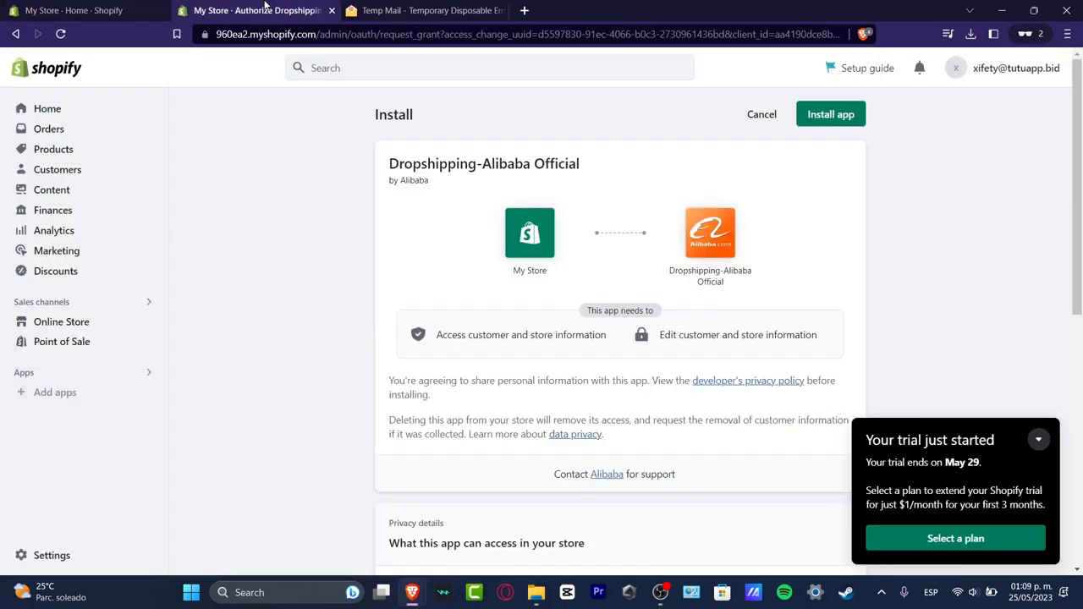
left_click(842, 121)
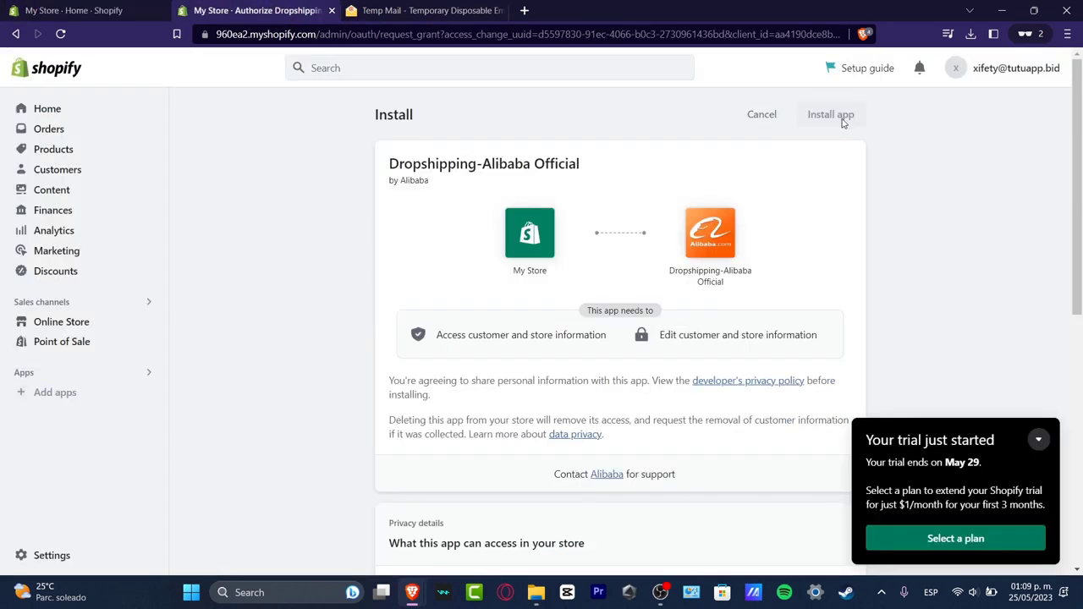
left_click(1039, 441)
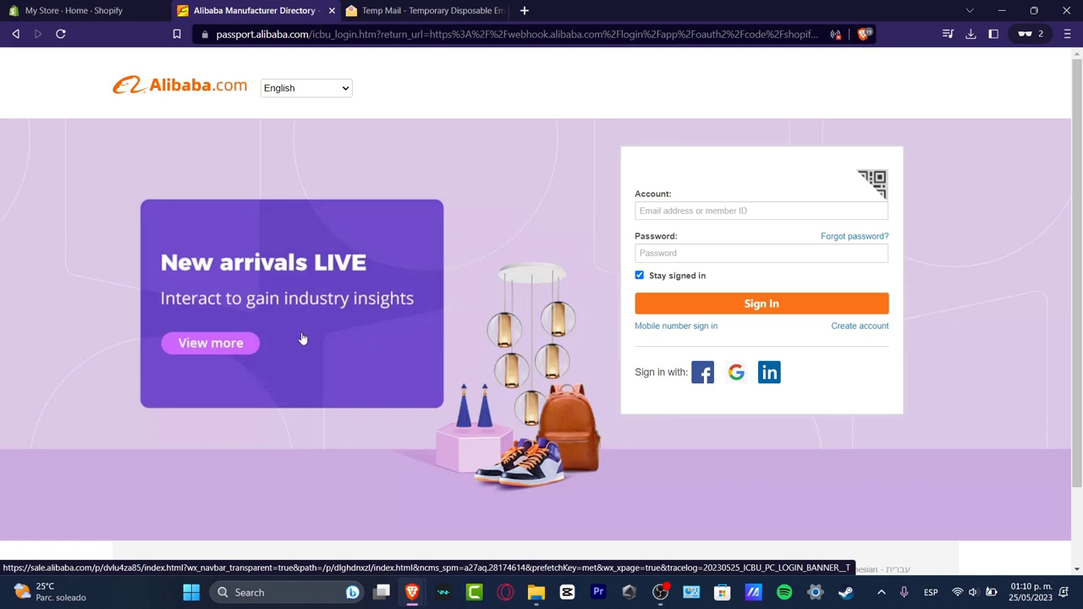
Step: Start creating a new Alibaba account and set its country to United States of America
left_click(861, 328)
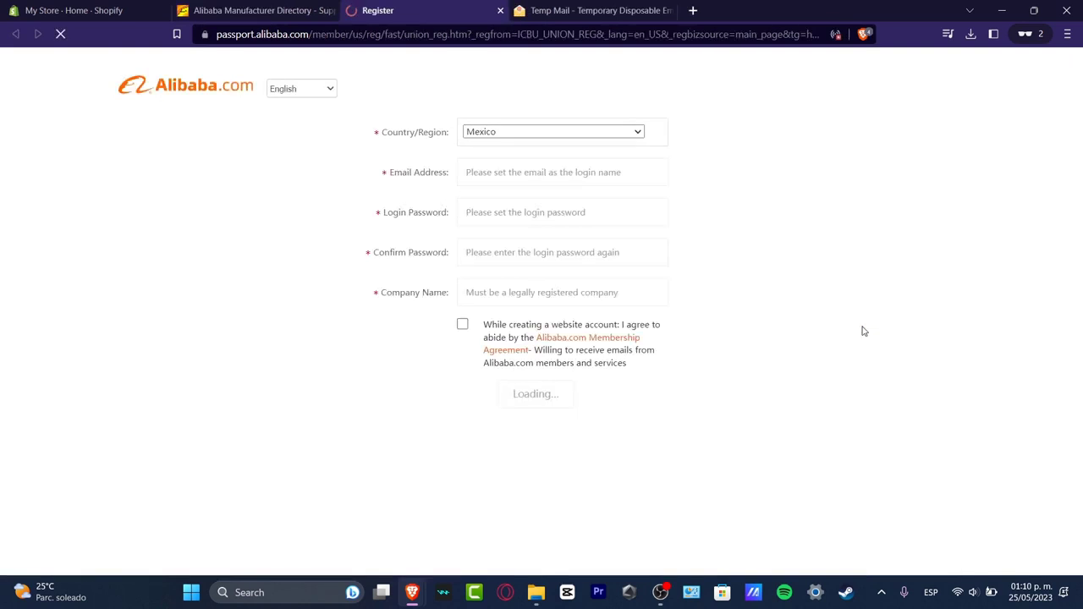
left_click(521, 142)
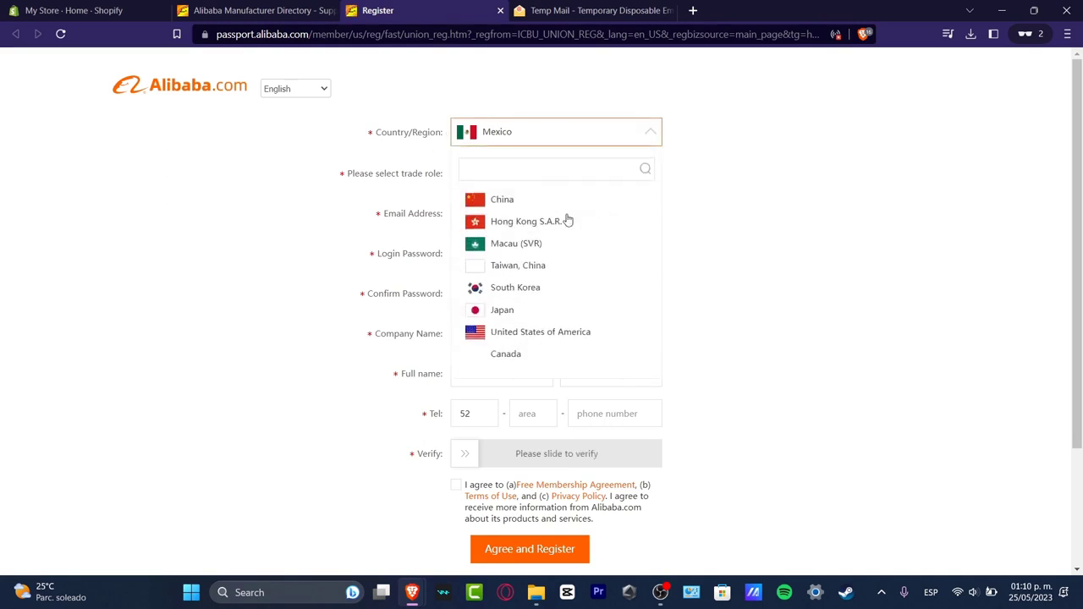
left_click(553, 336)
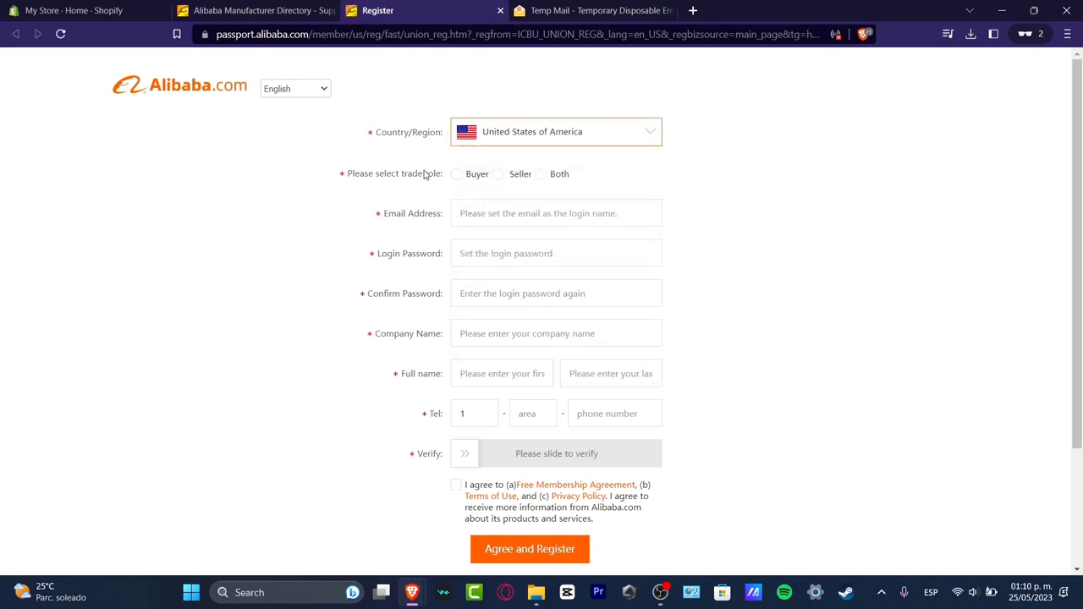
left_click_drag(376, 180, 445, 190)
left_click(710, 217)
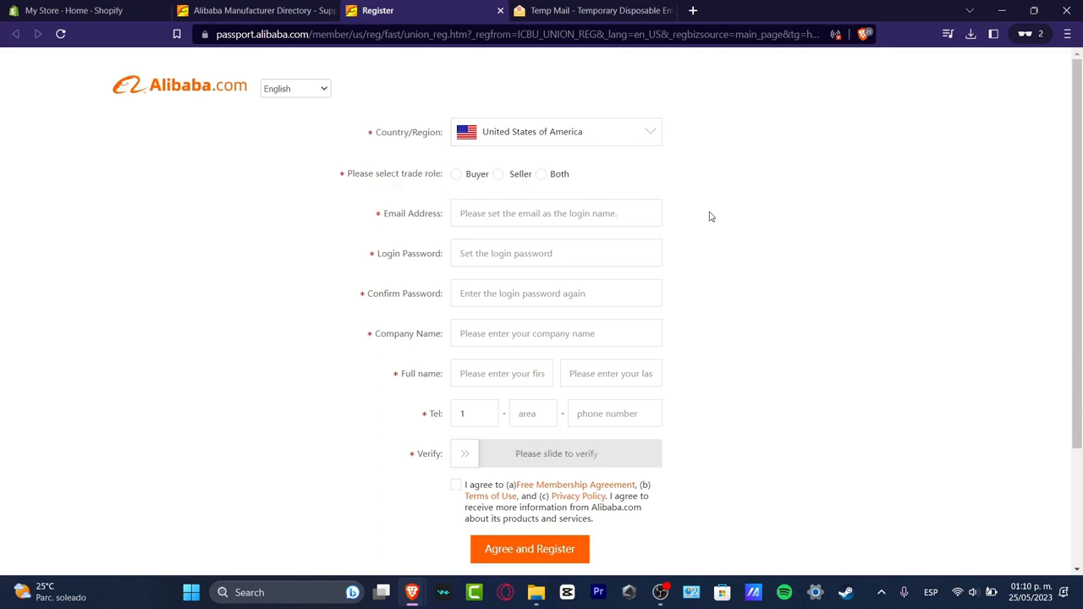
Step: Set the trade role to Seller and fill in the account e-mail, login password and password confirmation
left_click(518, 205)
key("ctrl+v")
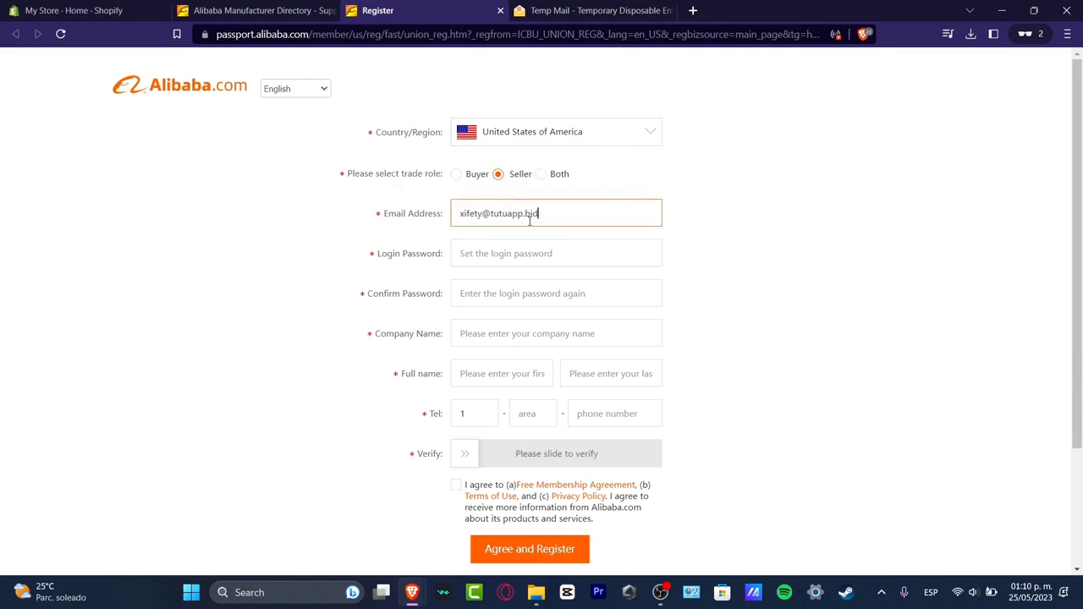
left_click(538, 247)
type("••")
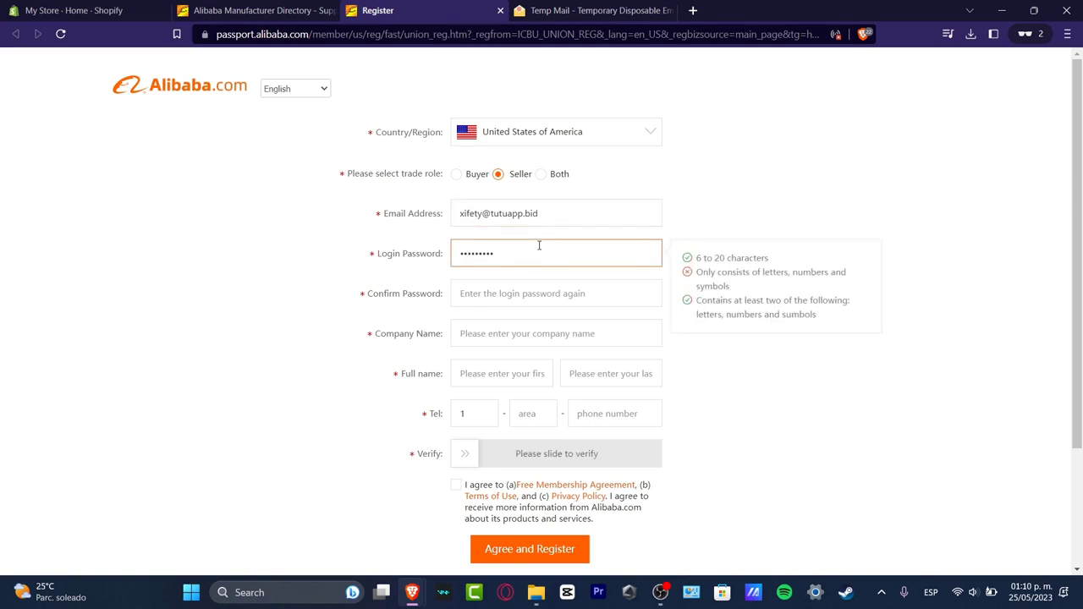
left_click(536, 290)
type("•")
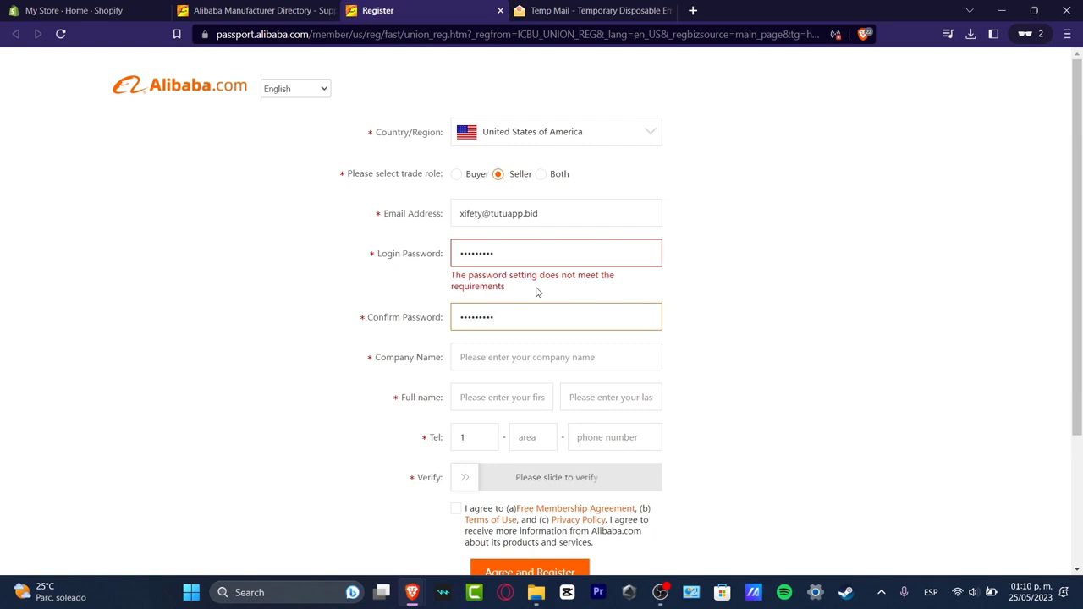
Step: Complete the slider verification, accept the membership terms and submit the Alibaba registration form
left_click(719, 283)
left_click(478, 364)
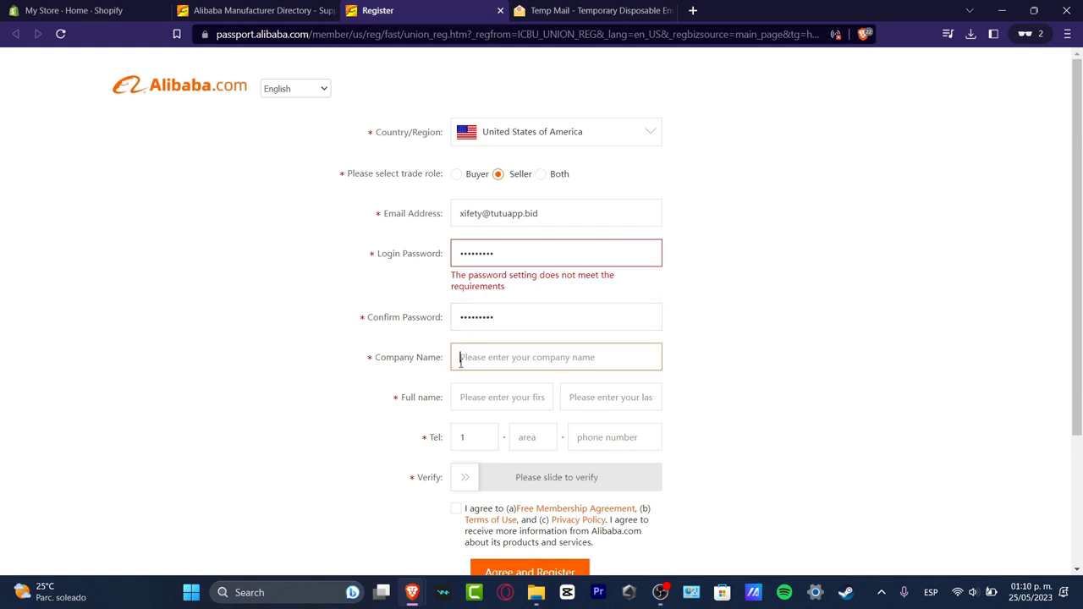
scroll(490, 397, "down", 3)
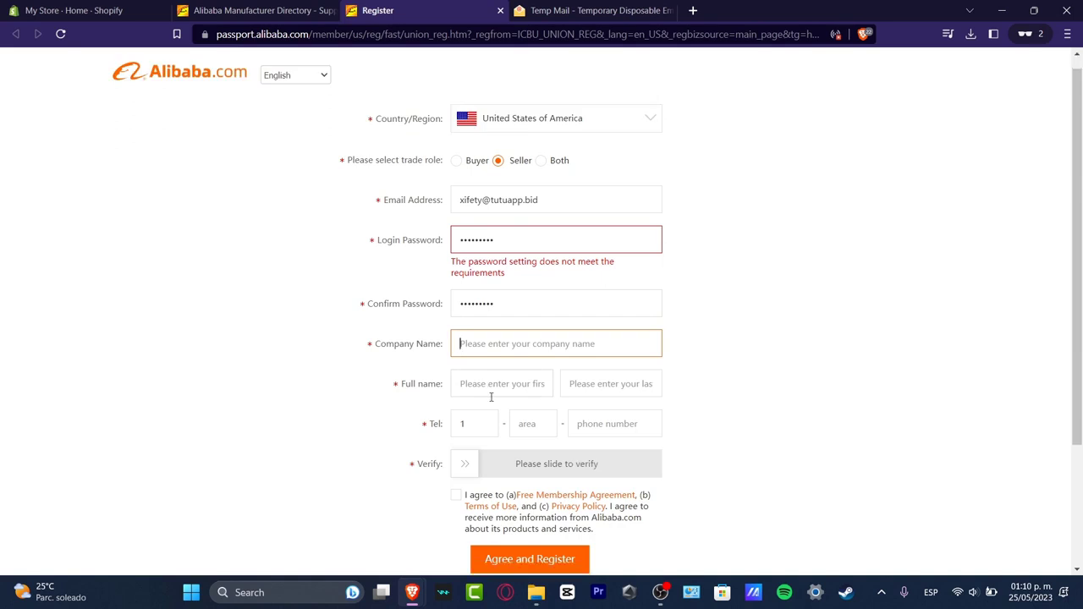
left_click(536, 264)
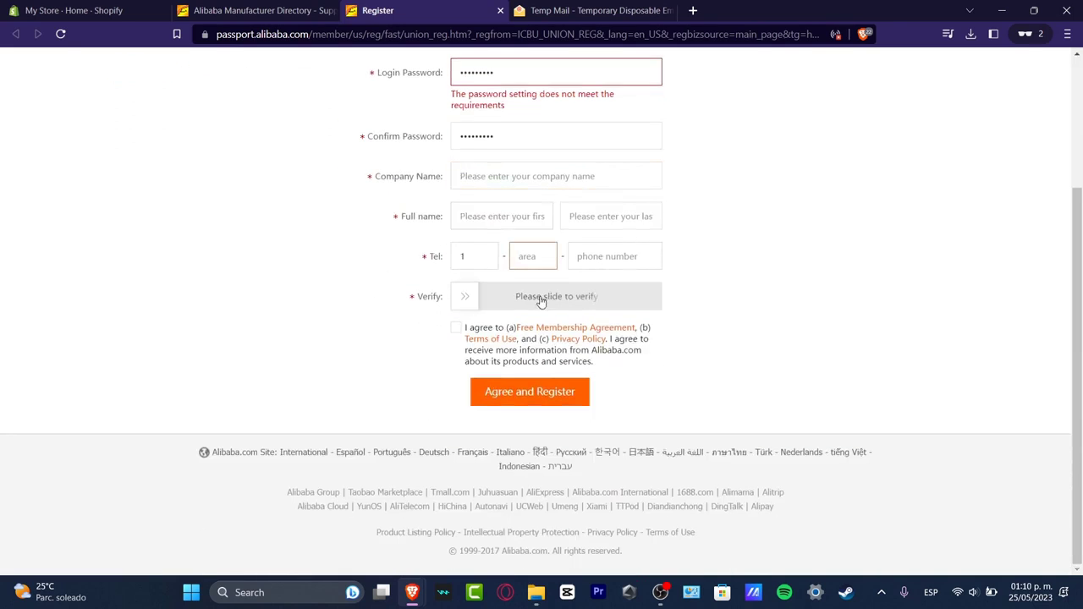
left_click_drag(468, 305, 666, 306)
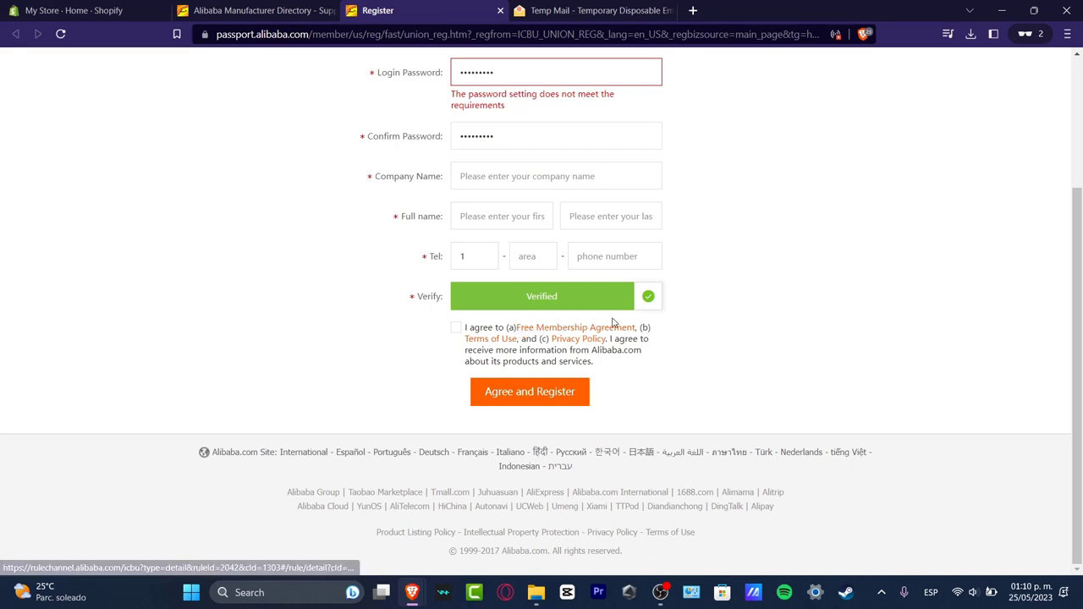
left_click(456, 328)
left_click(528, 394)
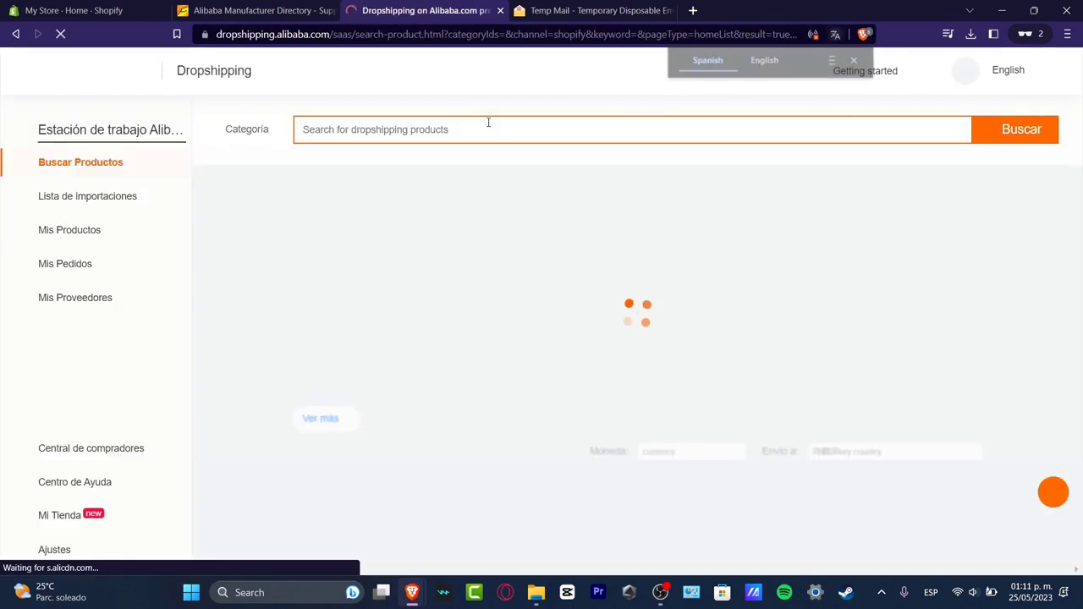
Step: Check the temporary mailbox for Alibaba's verification message, then return to the dropshipping dashboard and dismiss its introductory video
key("ctrl+Tab")
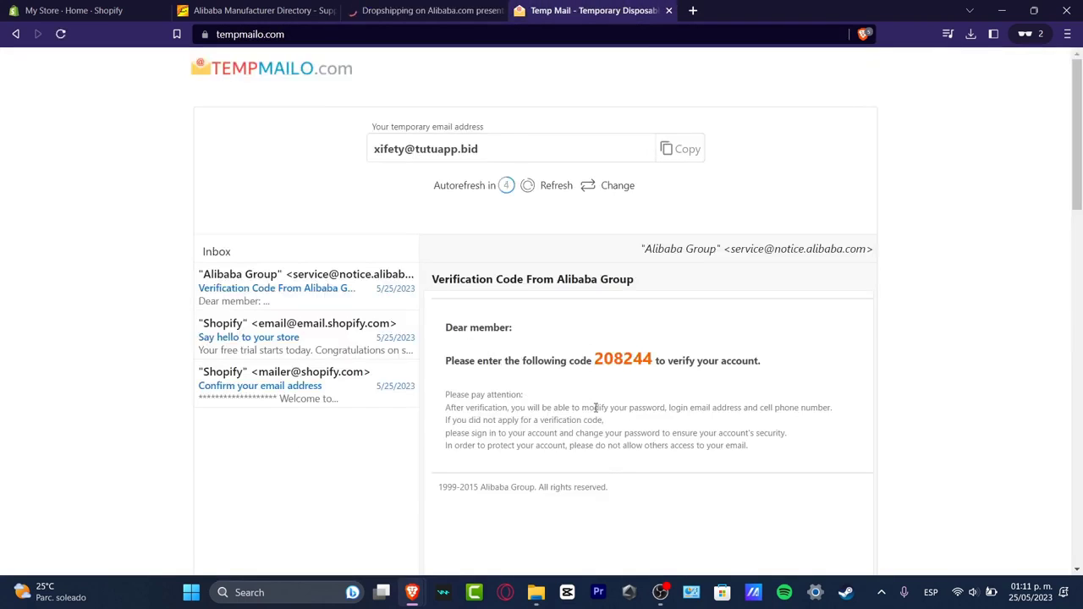
left_click(424, 8)
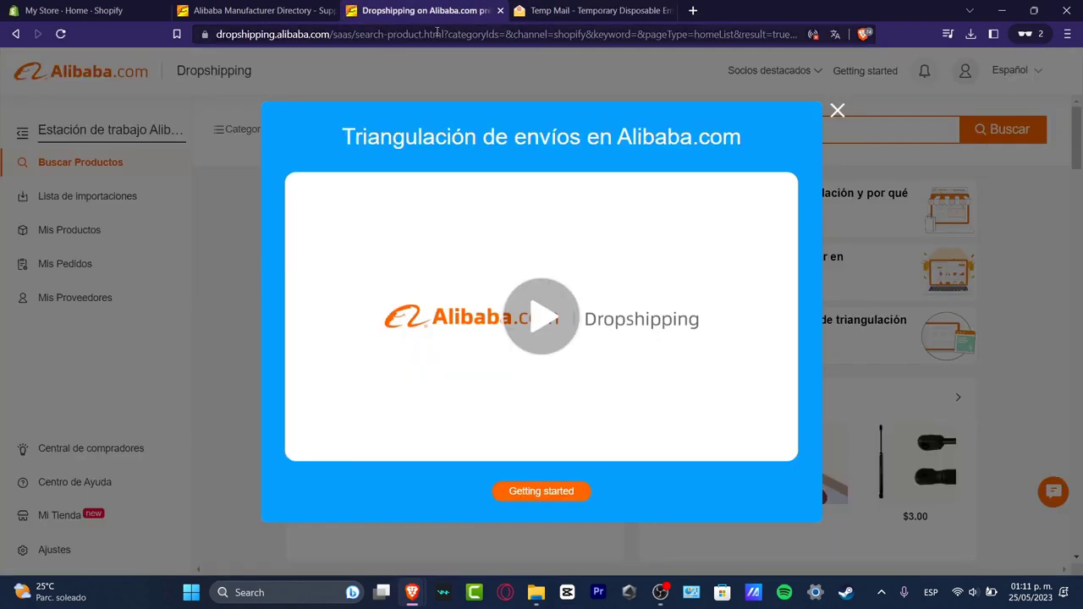
left_click(838, 112)
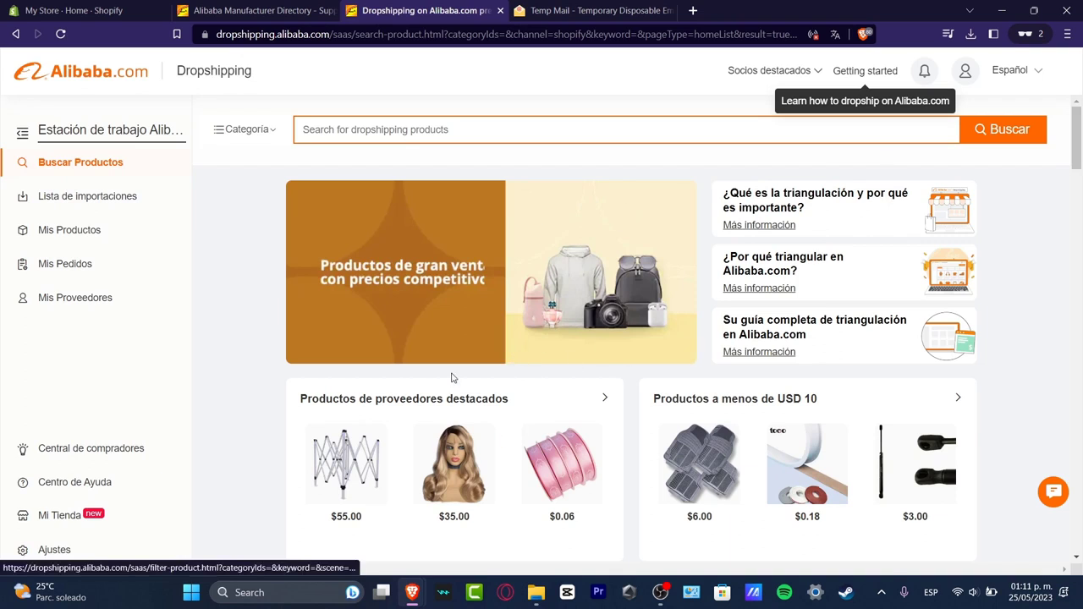
Step: Switch the dropshipping dashboard's language to English and dismiss the translation prompt and the introductory video
mouse_move(1024, 75)
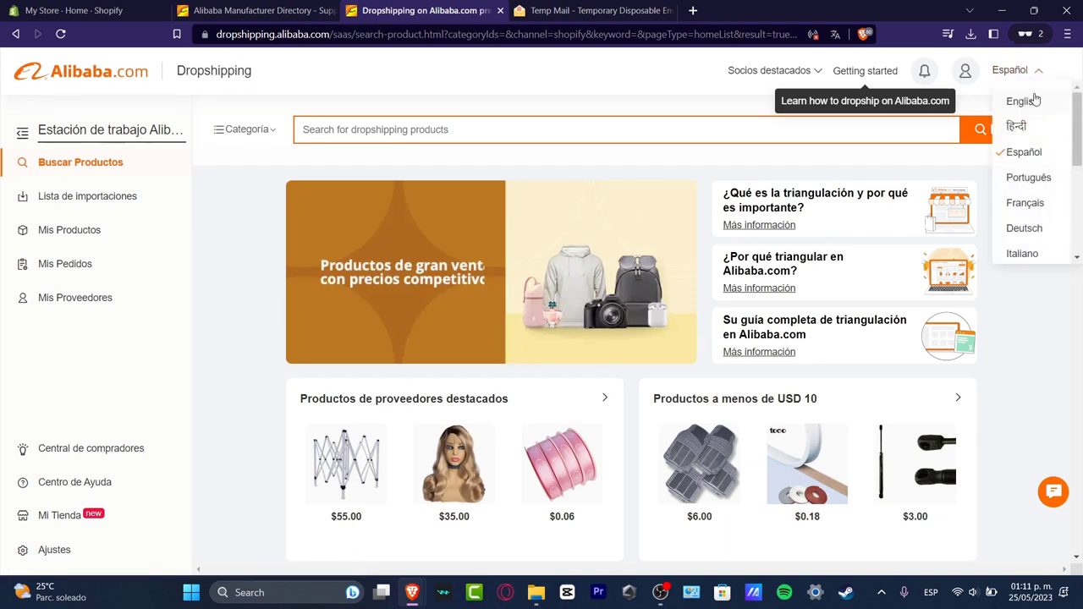
left_click(1019, 99)
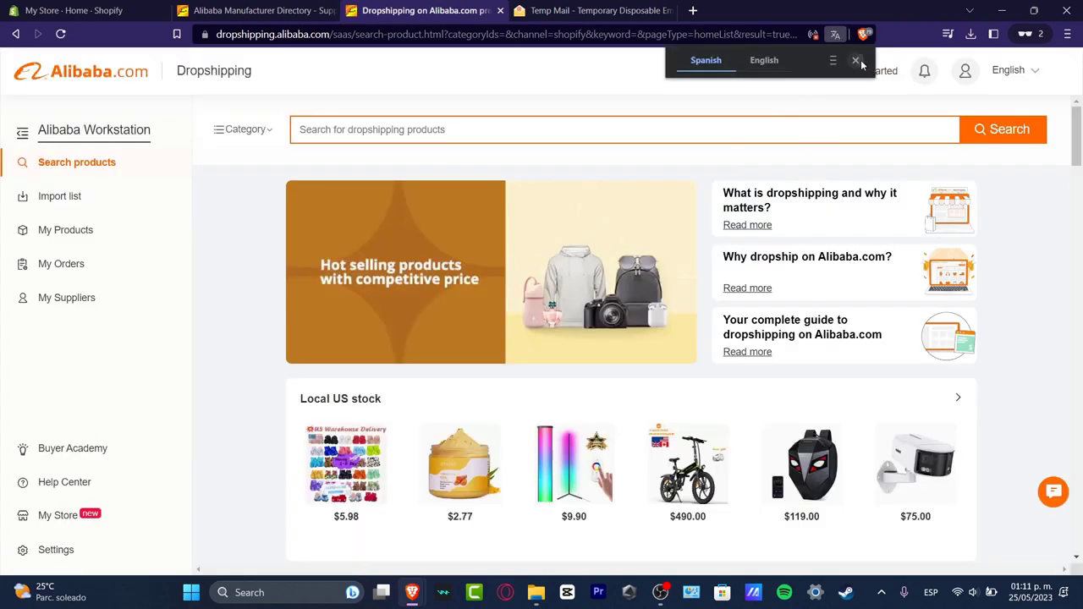
left_click(880, 74)
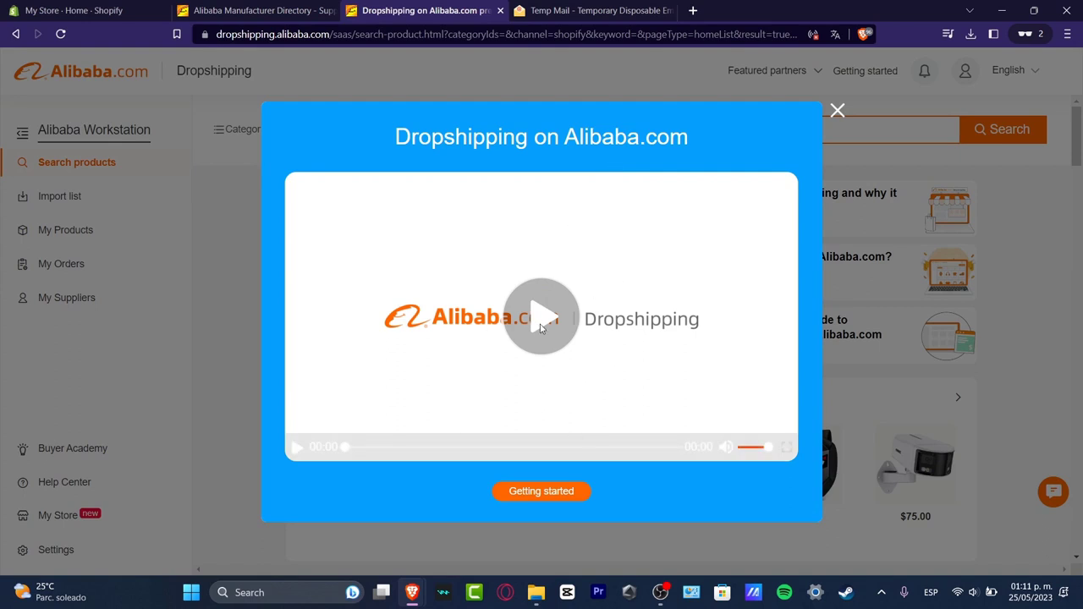
left_click(837, 110)
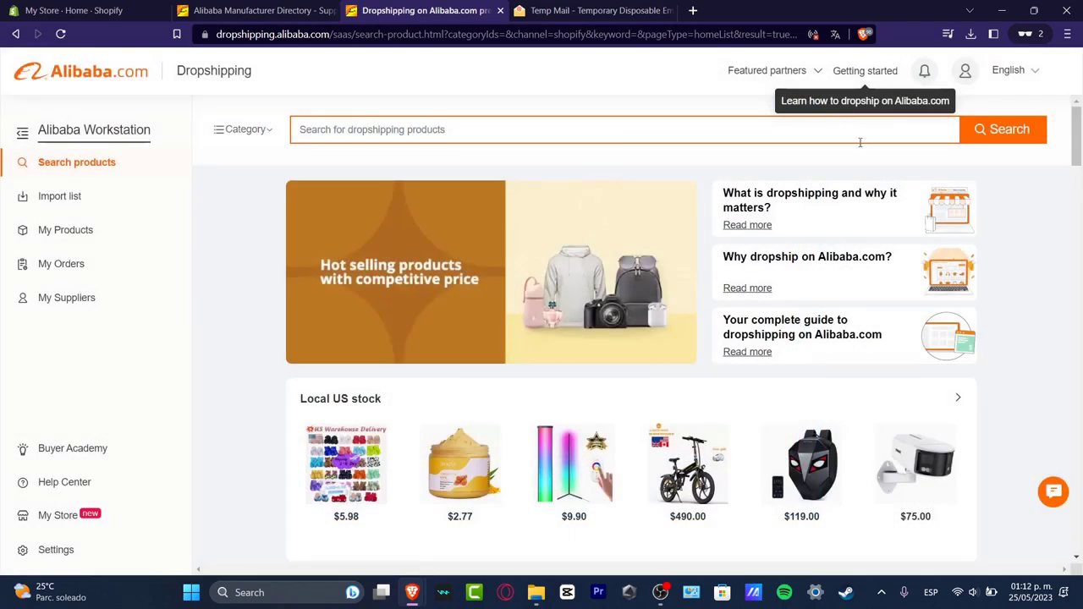
Step: Look over the recommended dropshipping products on the dashboard's home page, including their prices, shipping costs and processing times
scroll(1032, 370, "down", 3)
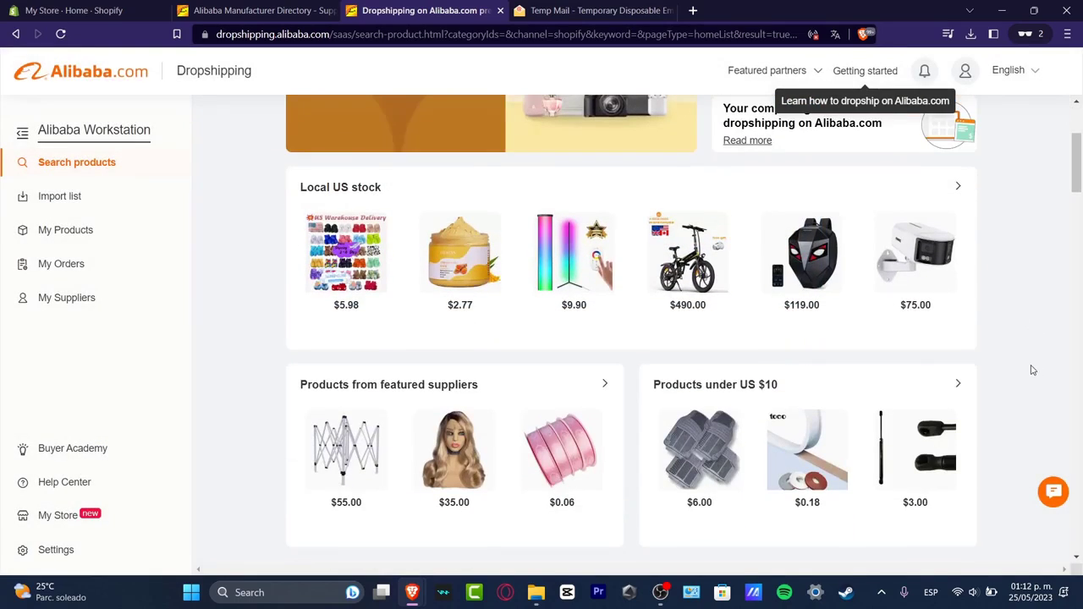
scroll(985, 369, "down", 6)
scroll(983, 367, "up", 10)
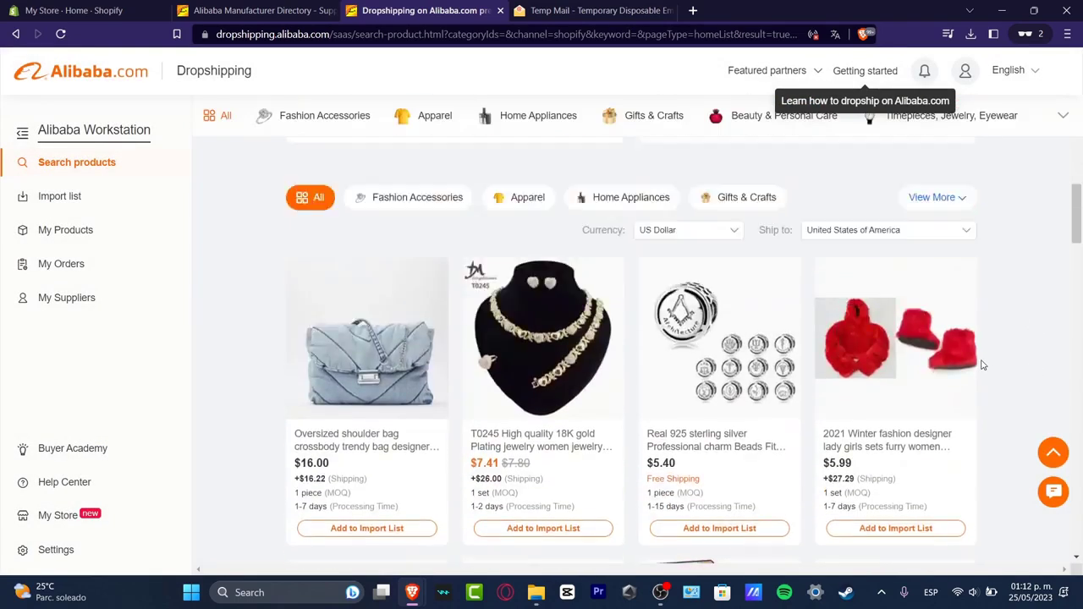
scroll(983, 366, "down", 15)
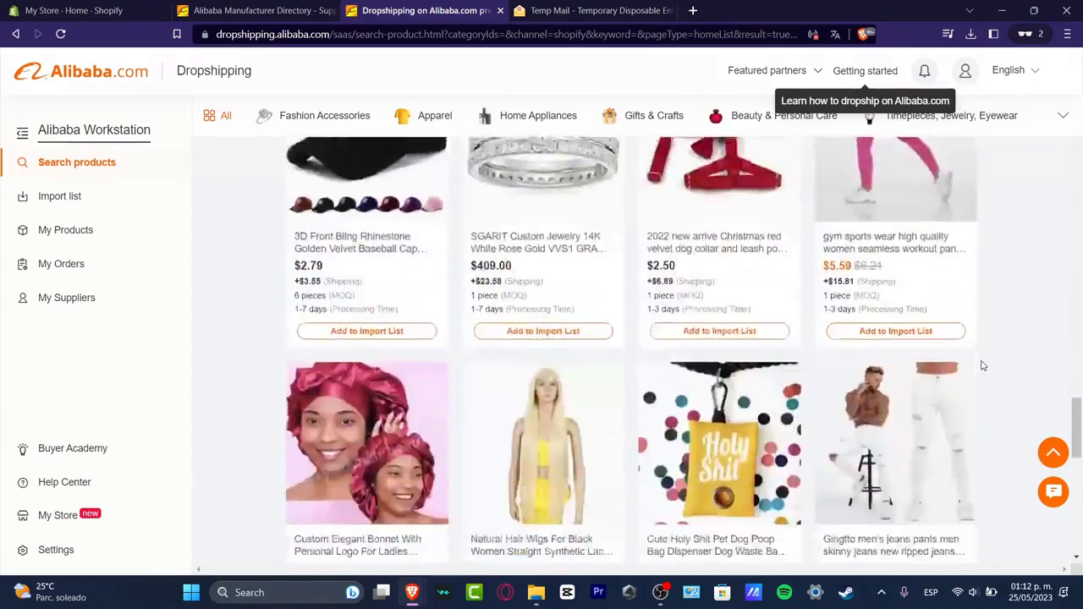
scroll(981, 362, "down", 8)
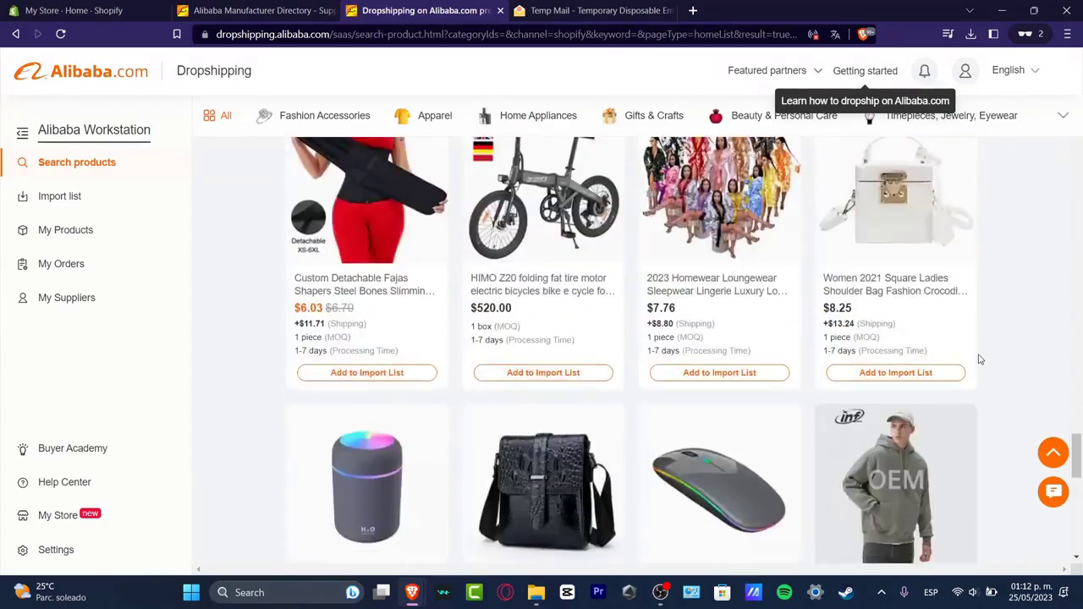
scroll(979, 359, "up", 20)
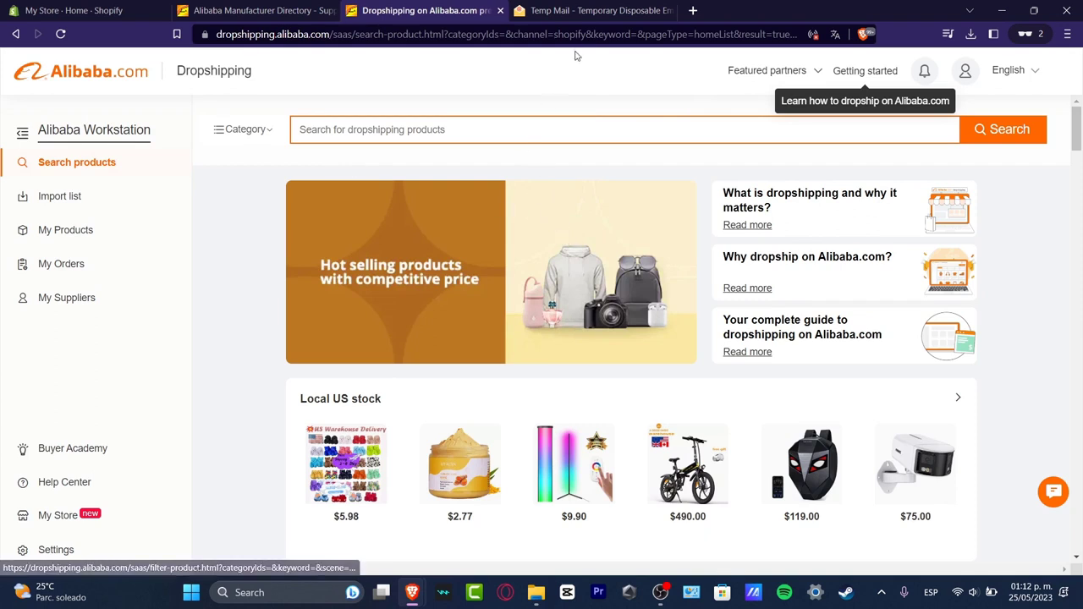
Step: Browse the Timepieces, Jewelry, Eyewear category and dismiss the price range, filter and sort tips
left_click(263, 132)
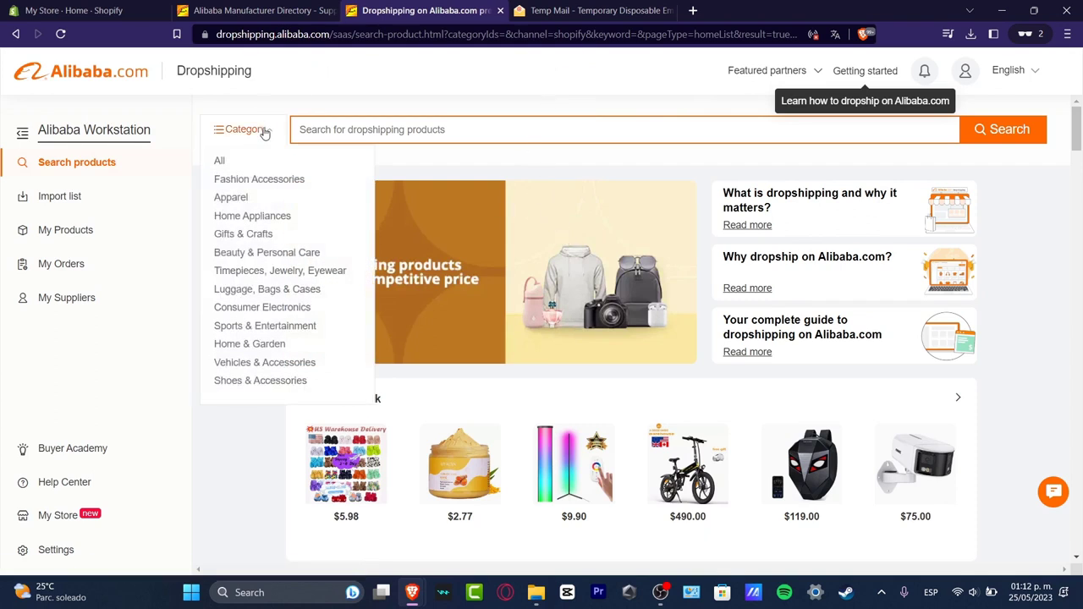
left_click(712, 132)
left_click(258, 146)
left_click(329, 278)
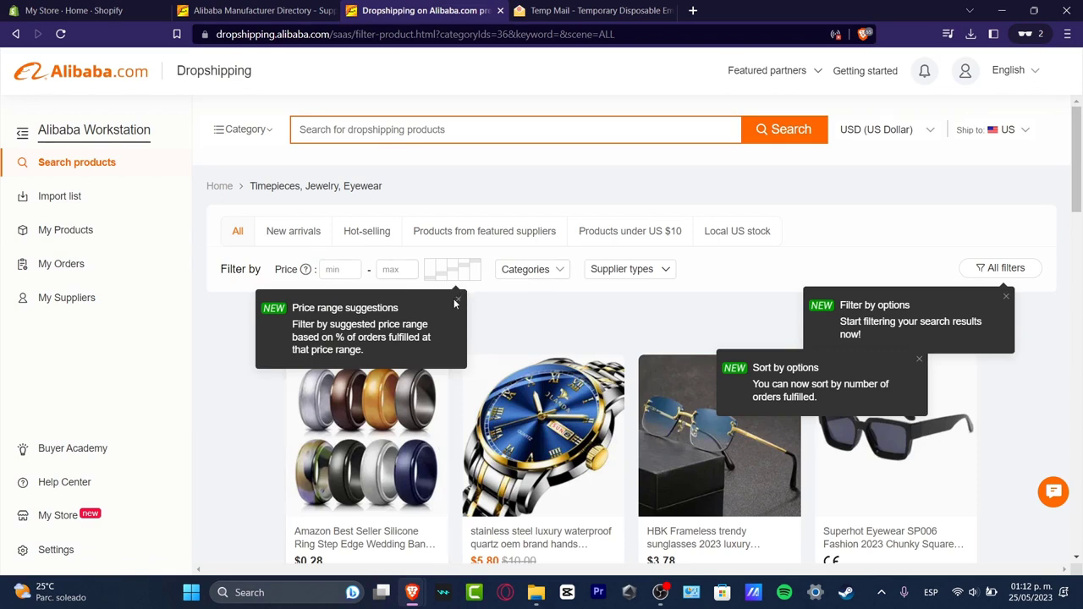
left_click(455, 303)
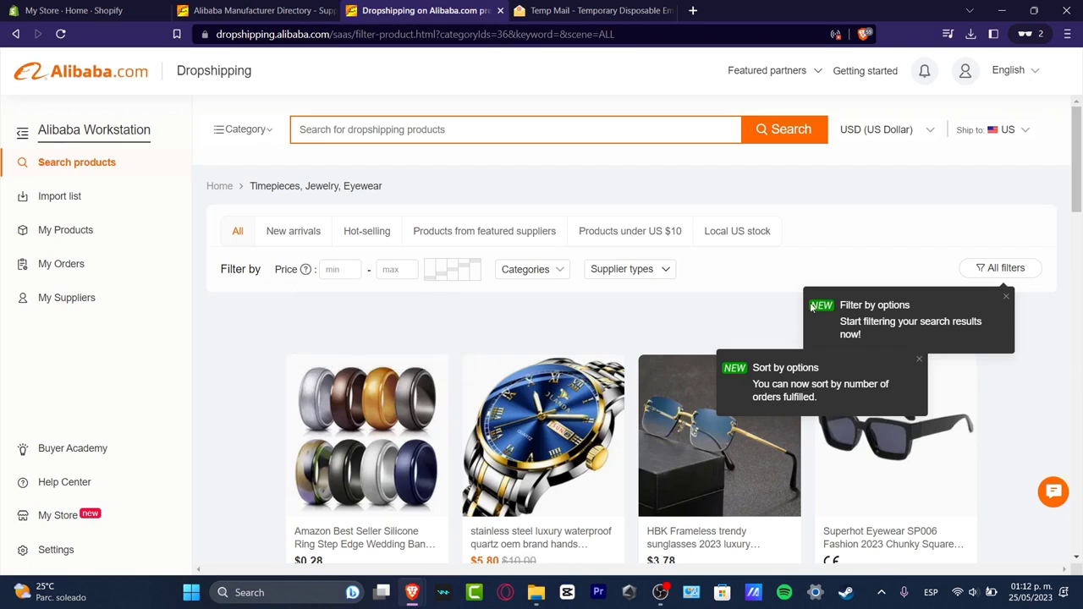
left_click(1004, 301)
left_click(920, 363)
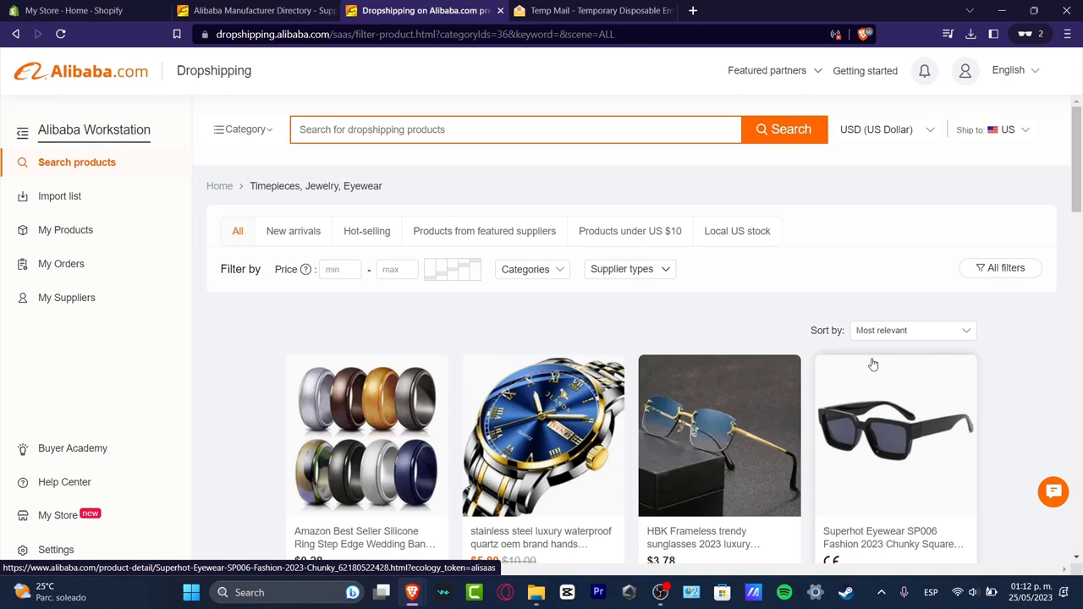
Step: Limit the results to Local US stock in the Timepieces, Jewelry, Eyewear category and view the supplier type options
left_click(755, 243)
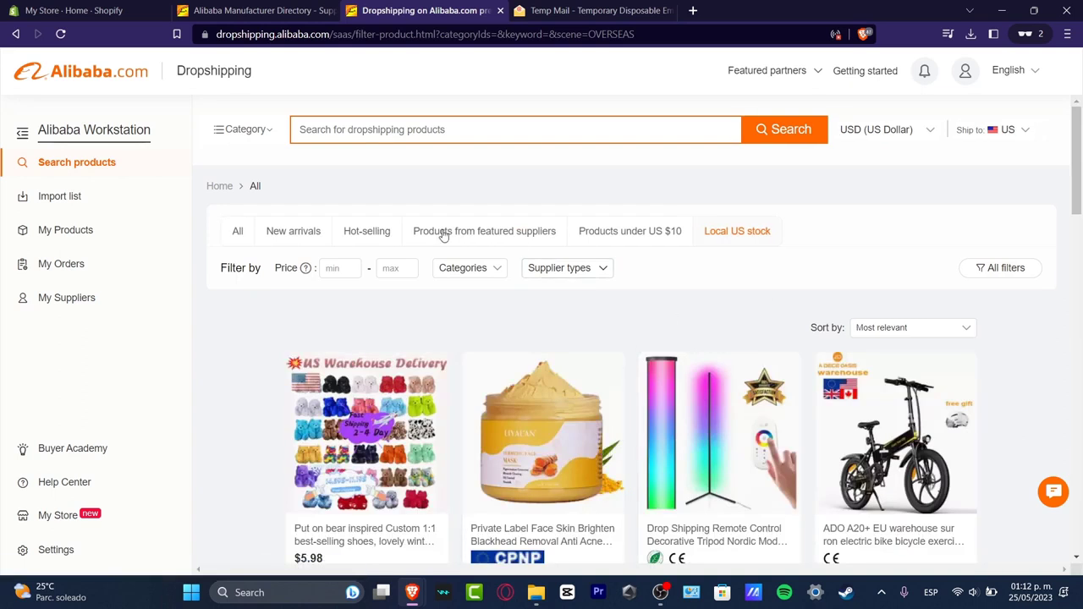
left_click(272, 140)
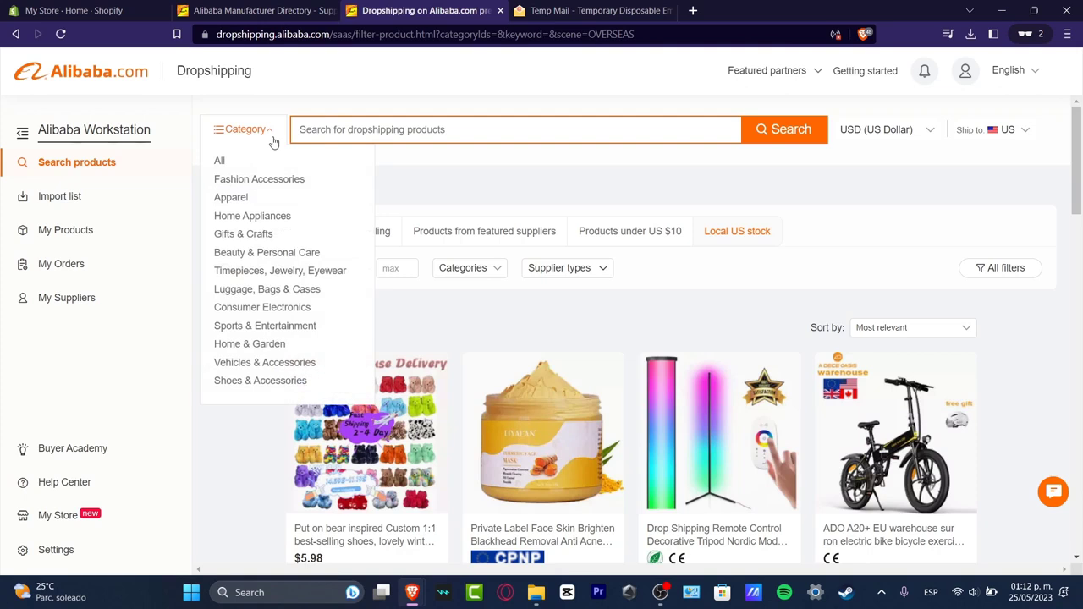
left_click(319, 273)
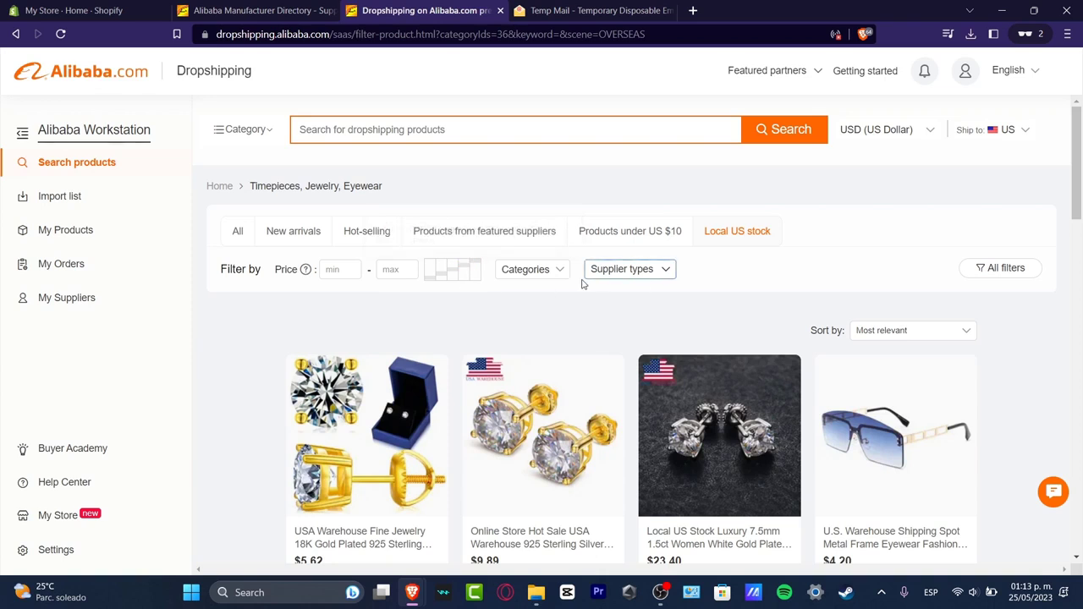
left_click(626, 269)
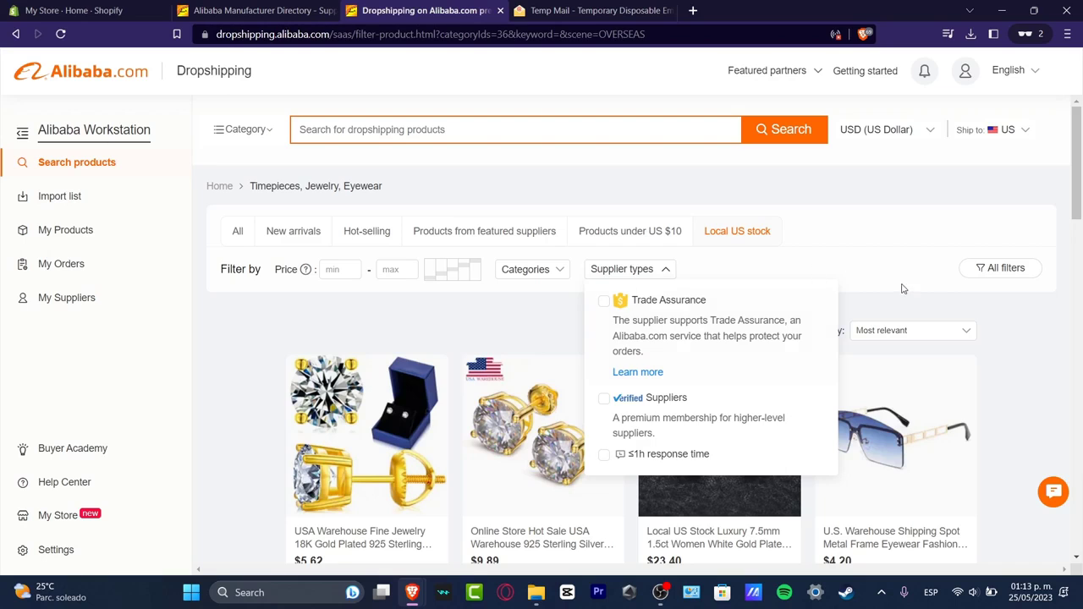
Step: Find the Sunglasses for Men and Women UV Protection Mirrored lens product in the results and open its details page
scroll(878, 299, "down", 7)
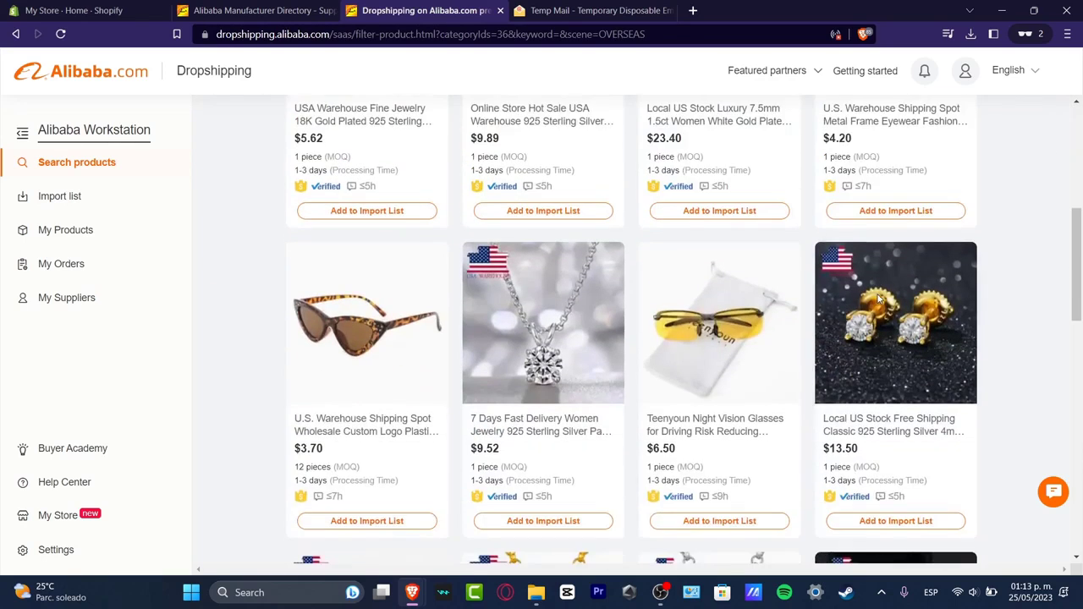
scroll(877, 298, "down", 7)
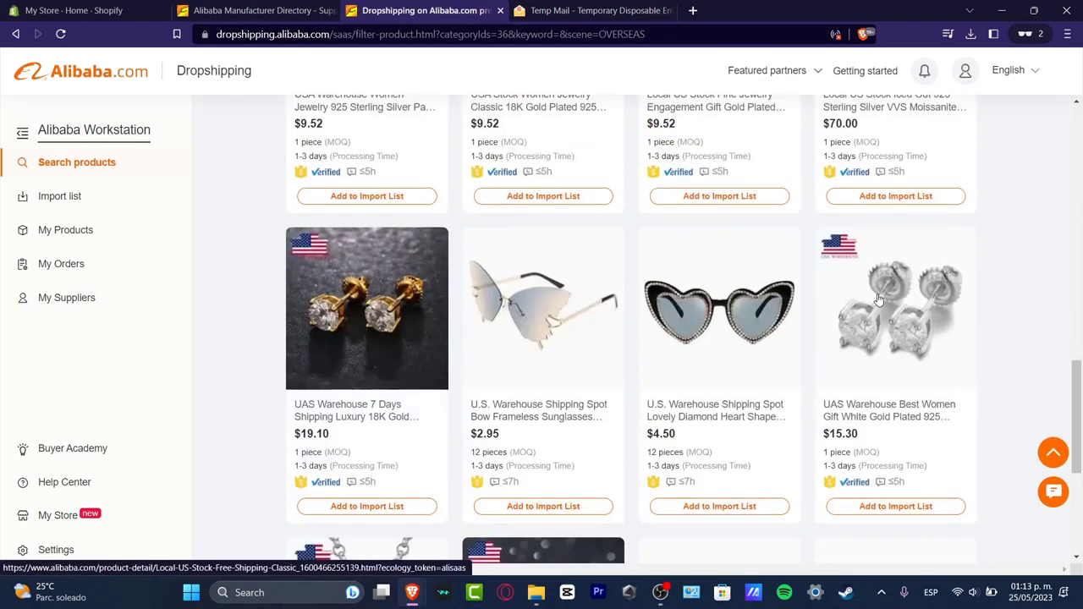
scroll(878, 299, "down", 2)
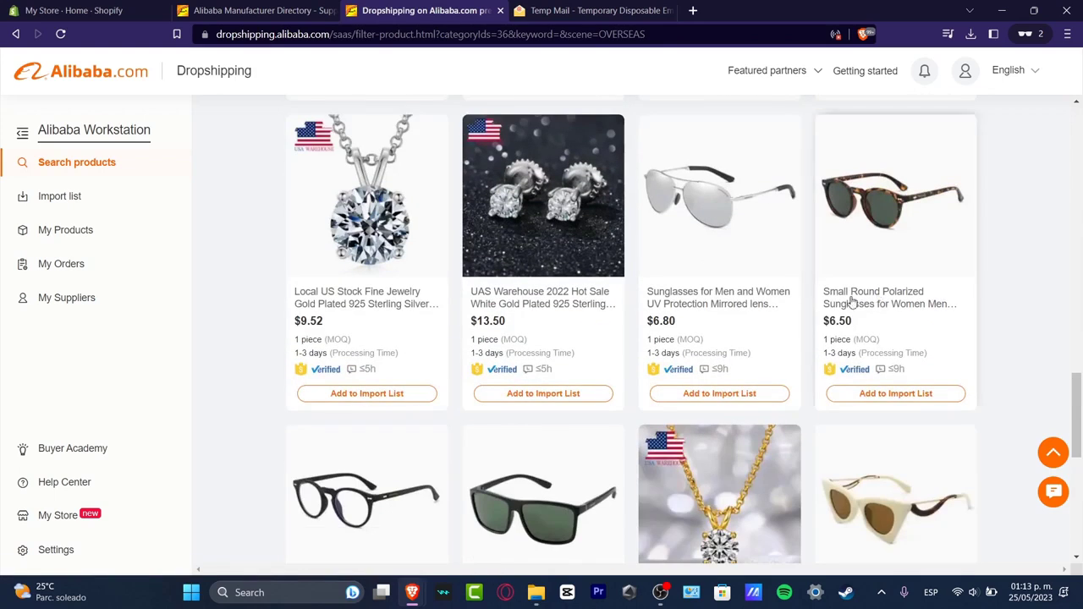
left_click(733, 256)
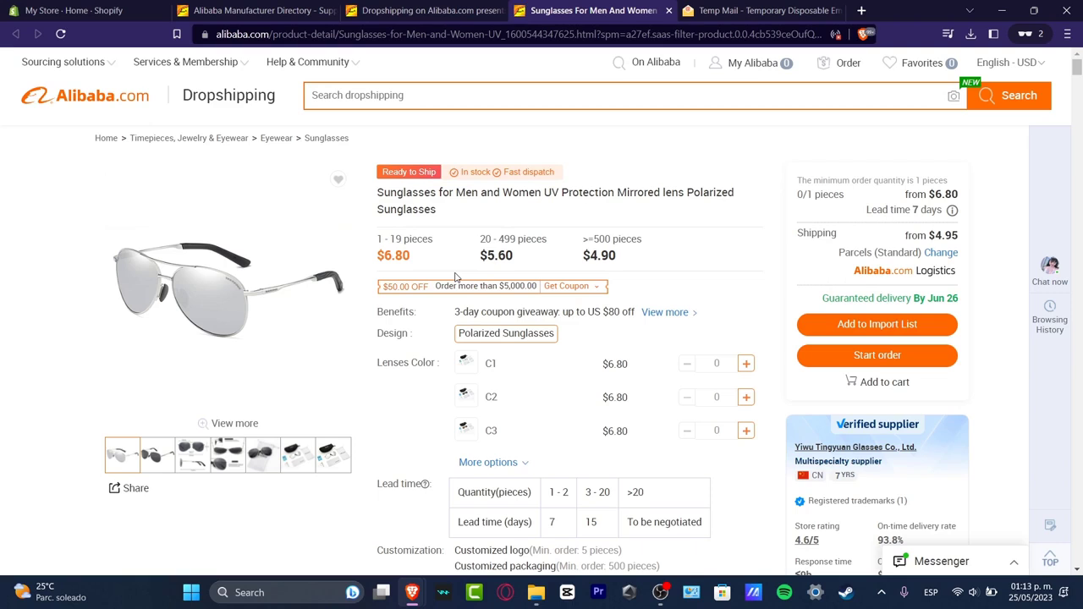
Step: Examine the sunglasses' verified supplier details, product specifications, packaging information and description images
scroll(961, 264, "down", 3)
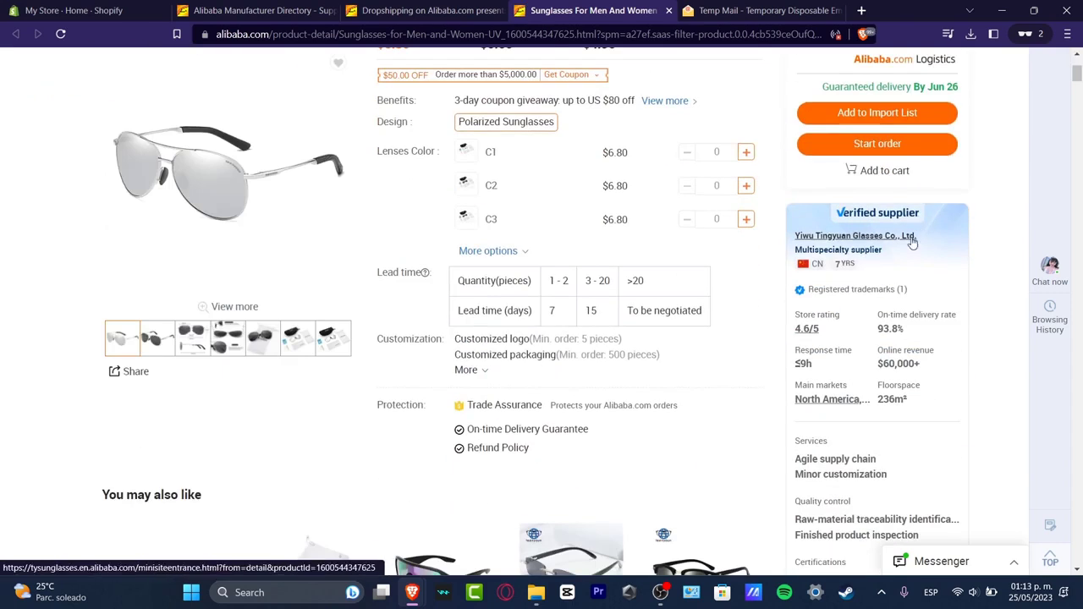
left_click_drag(828, 290, 963, 380)
left_click(997, 408)
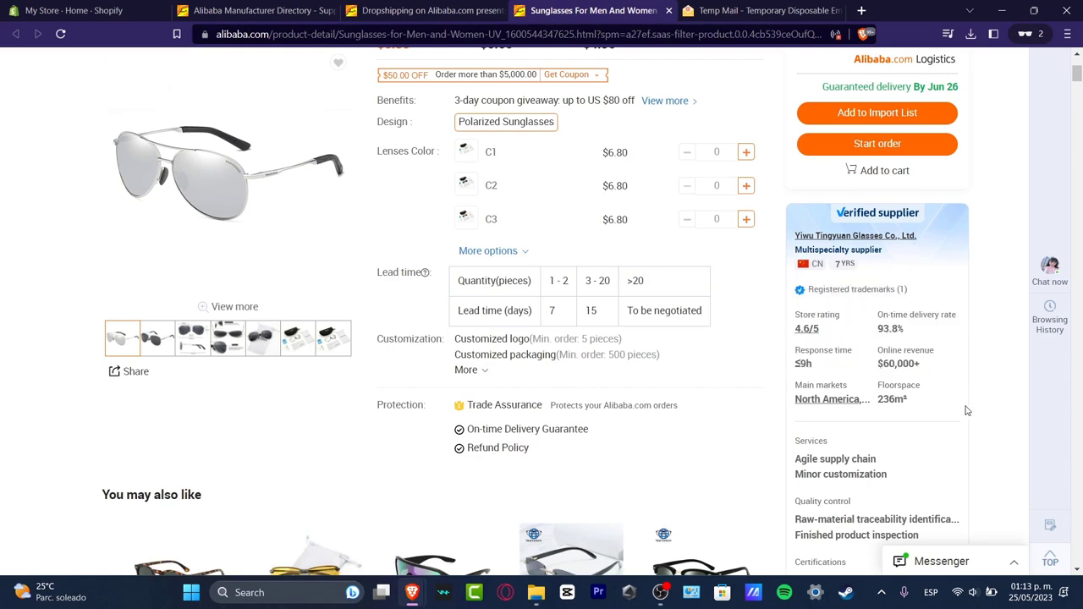
scroll(968, 410, "down", 5)
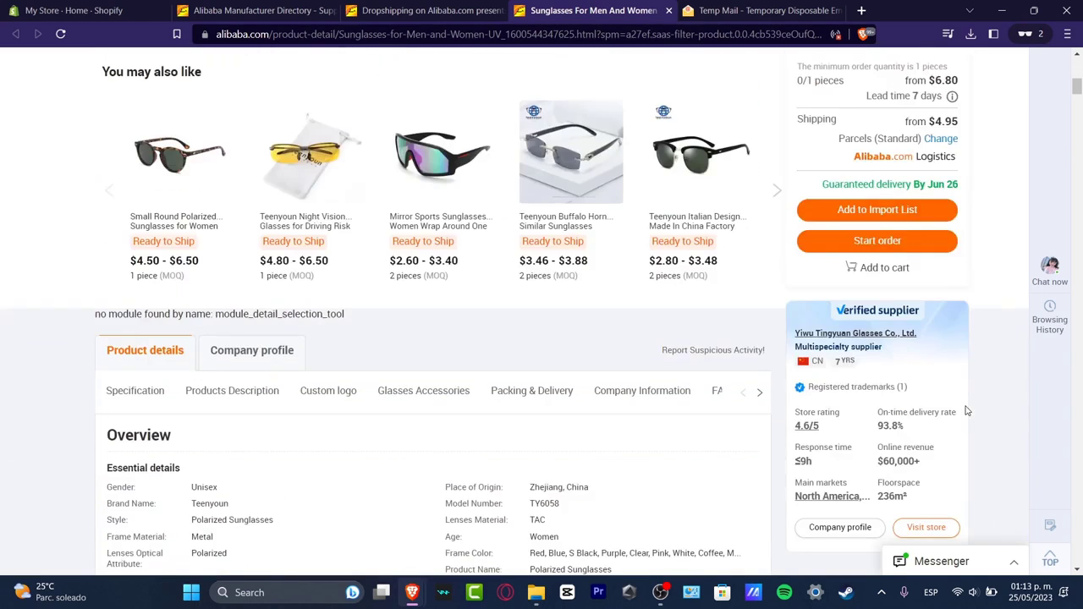
scroll(675, 435, "down", 10)
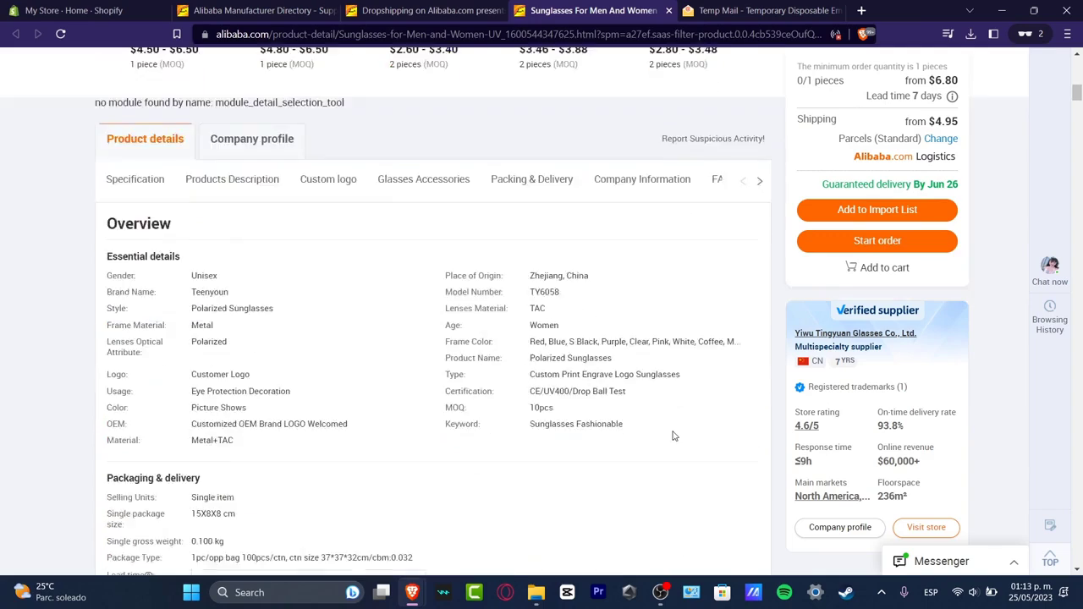
scroll(674, 435, "down", 5)
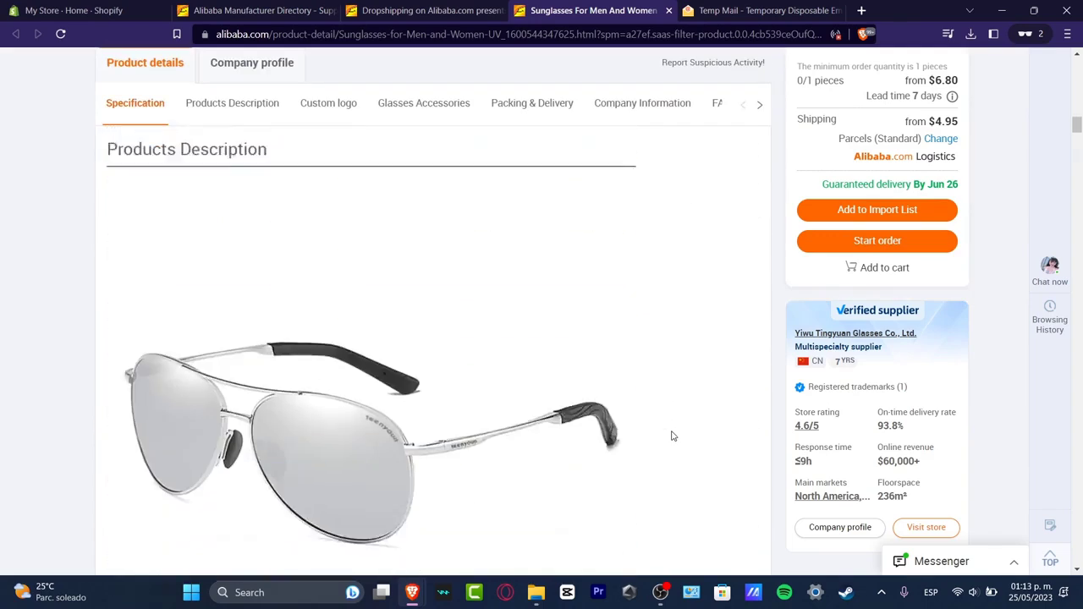
scroll(674, 435, "up", 15)
scroll(674, 435, "up", 5)
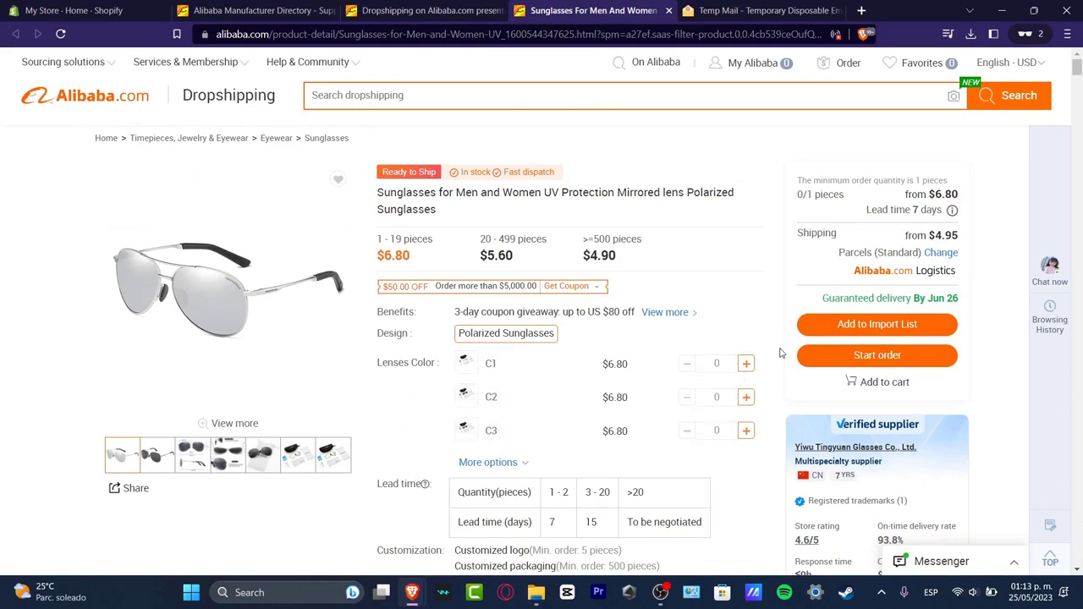
Step: Add the mirrored-lens sunglasses to the import list, turn on "Do not remind me again" and close the confirmation
left_click(897, 324)
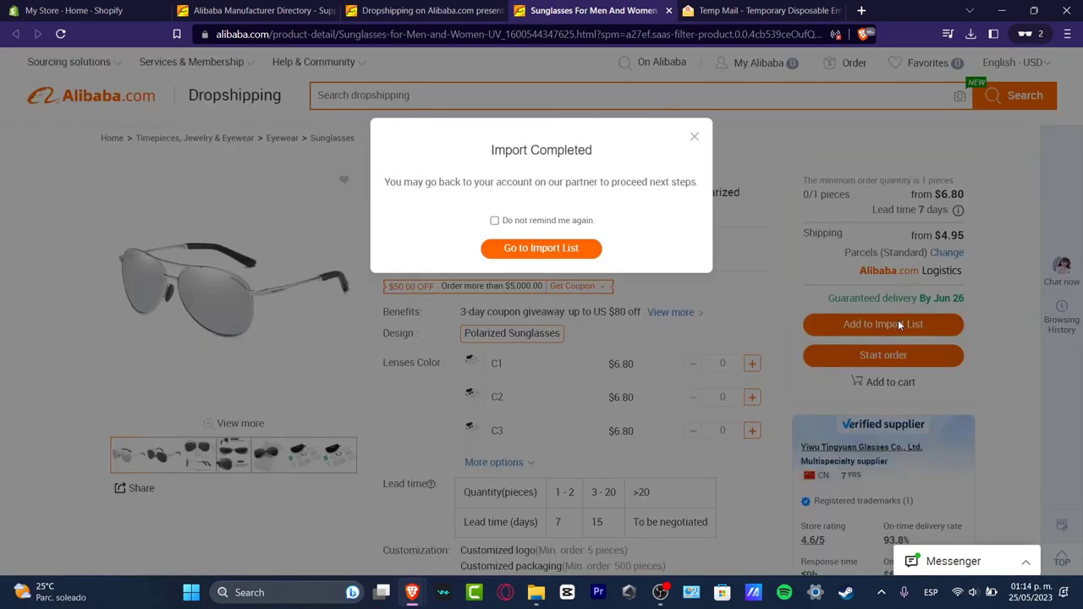
left_click(545, 222)
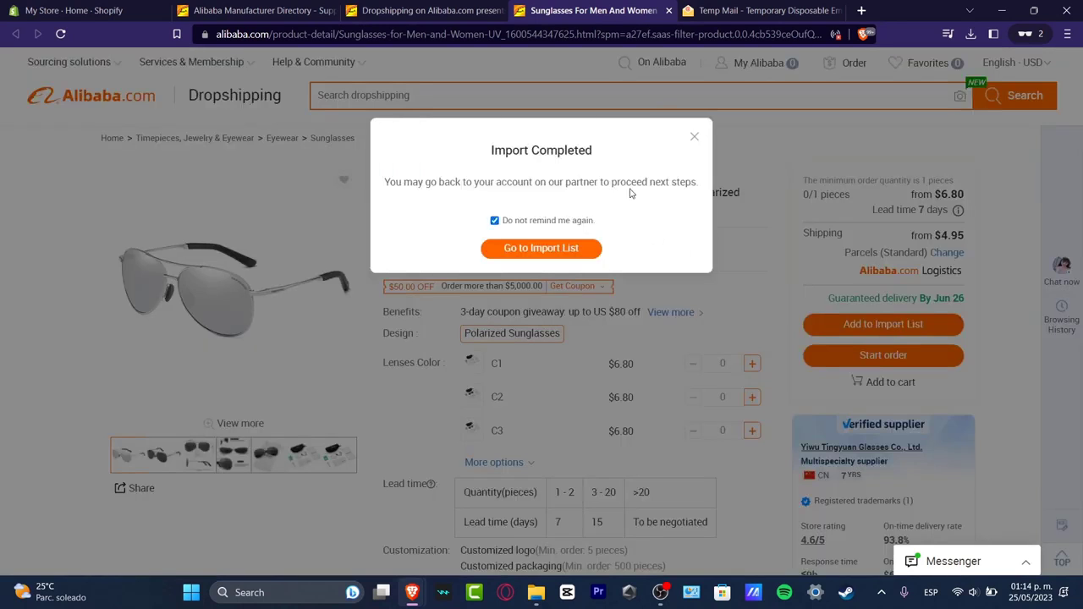
left_click(694, 138)
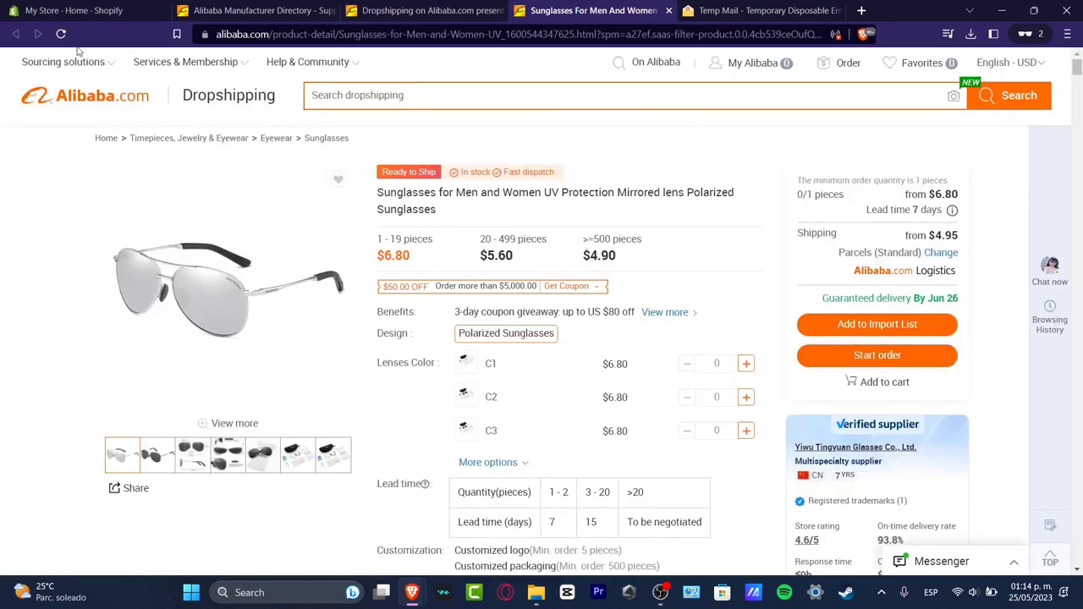
Step: Return to the product results and add the Square Sports Polarized Sunglasses and Teenyoun Small Round Blue Light Blocking Glasses to the import list
left_click(439, 8)
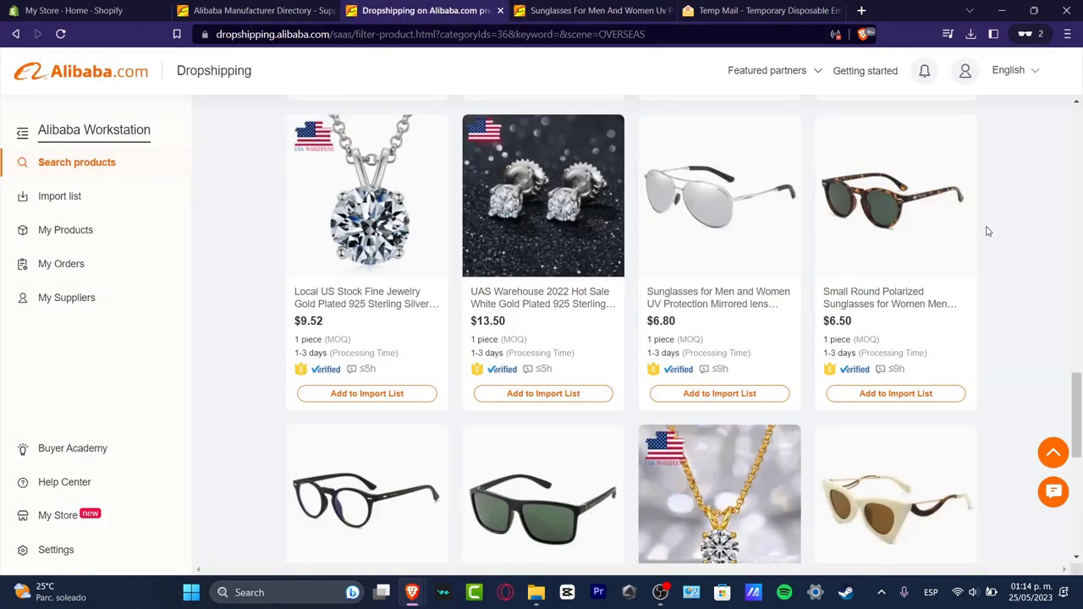
scroll(988, 237, "down", 2)
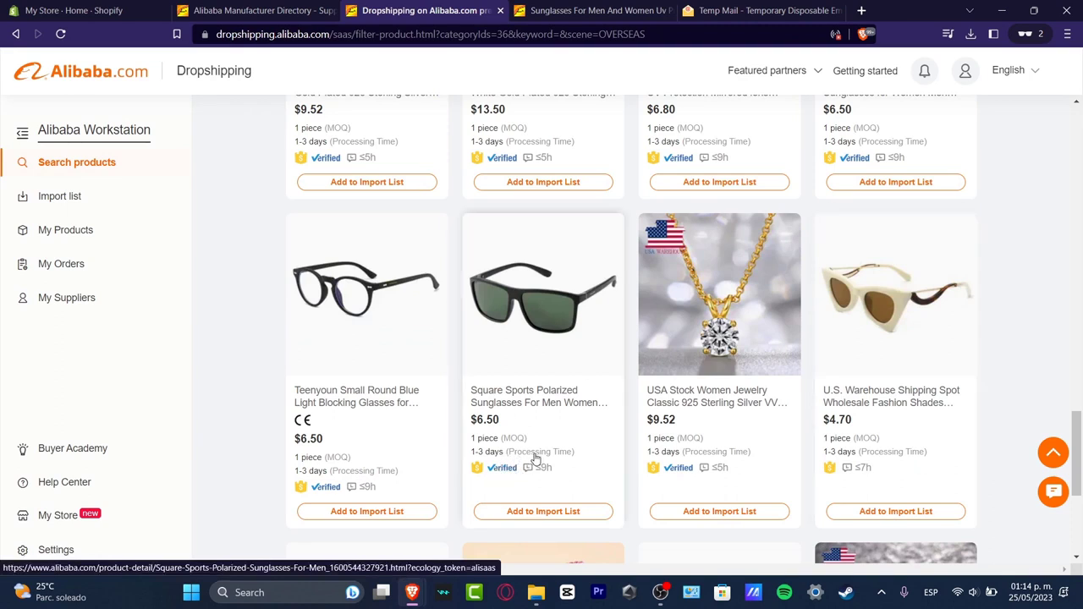
left_click(546, 511)
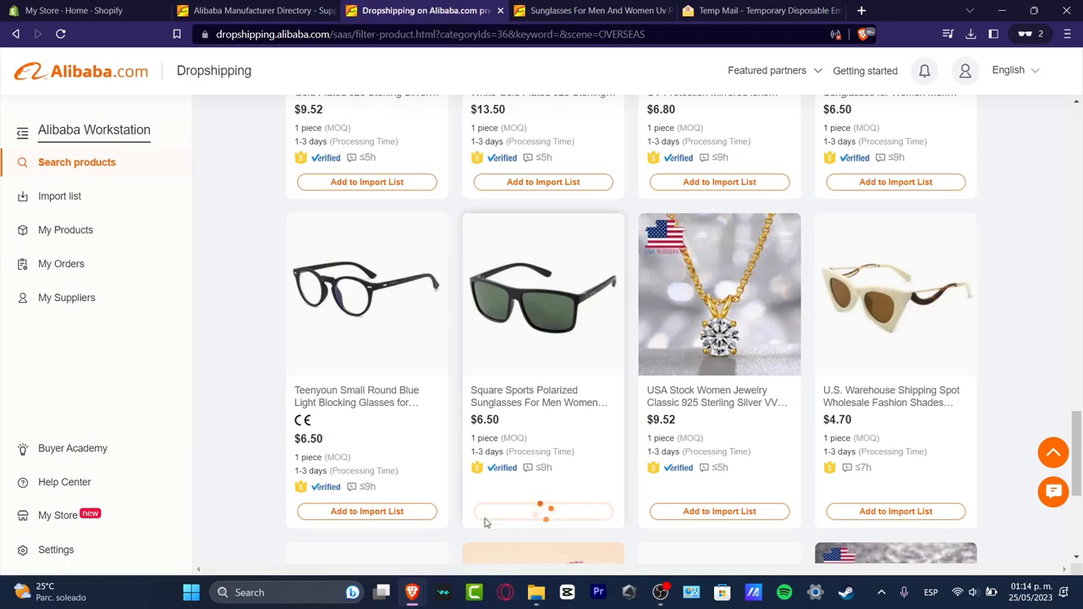
left_click(422, 513)
Step: Try to add the round U.S. Warehouse Shipping Spot Wholesale Fashion Design sunglasses to the import list
scroll(558, 437, "down", 3)
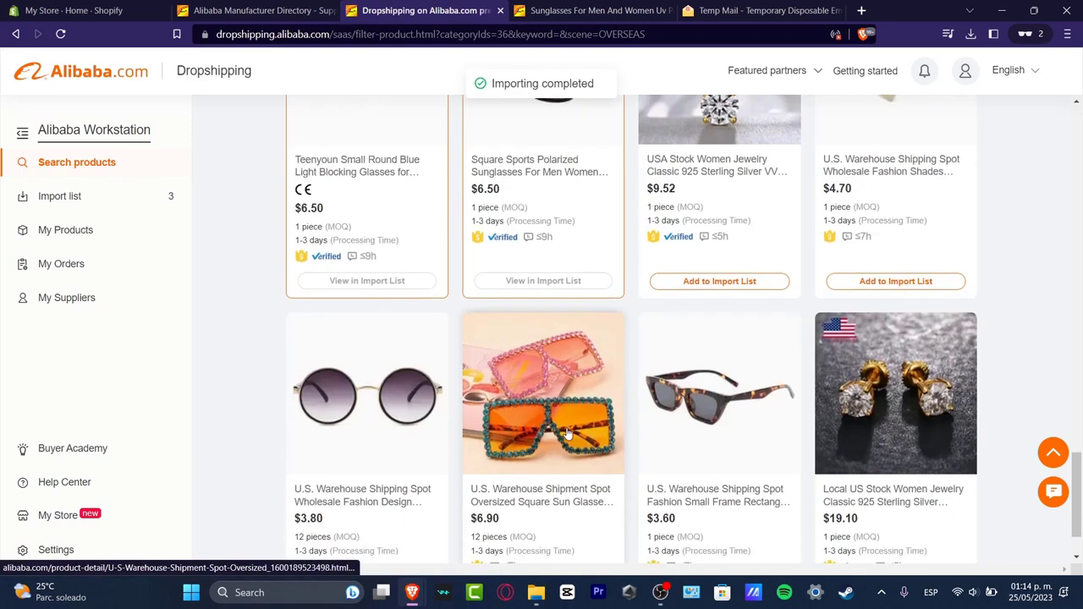
scroll(569, 433, "down", 1)
left_click(410, 512)
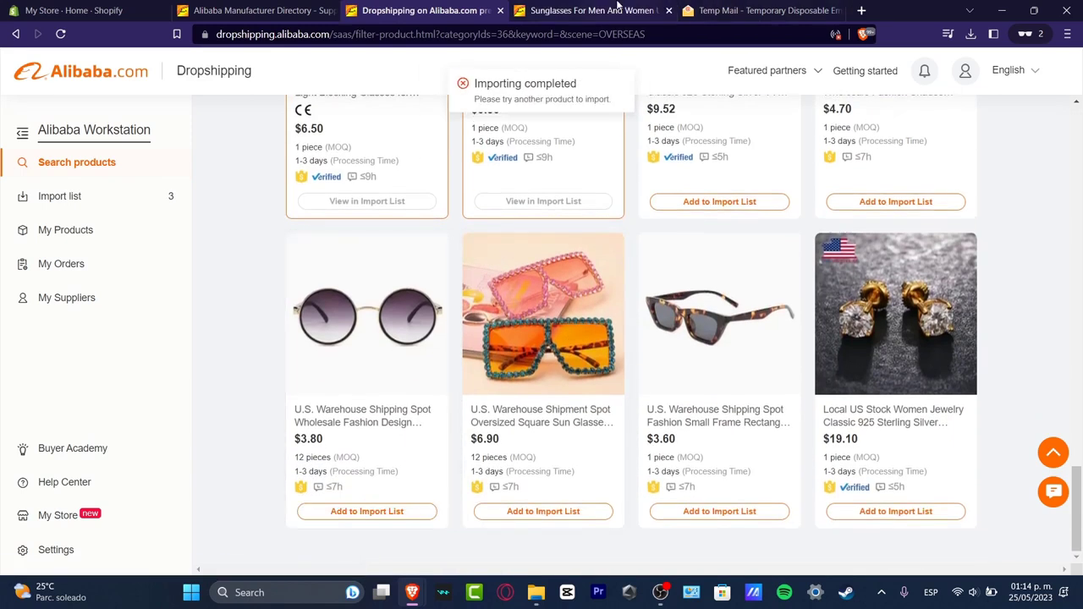
Step: Open the import list and examine the imported glasses' prices, costs, shipping fees and editing options
left_click(619, 8)
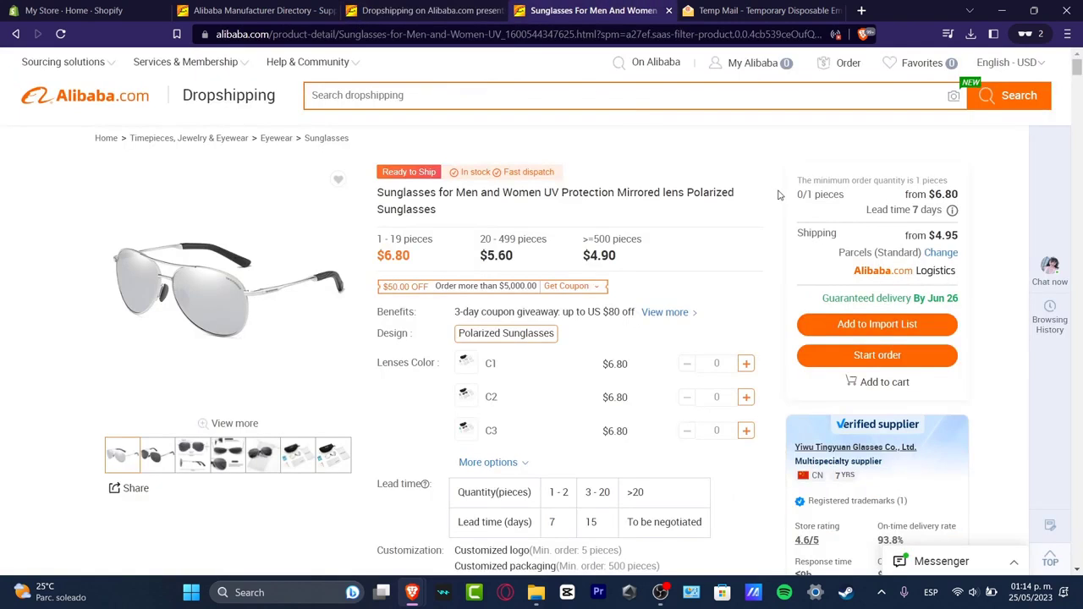
left_click(423, 10)
left_click(84, 197)
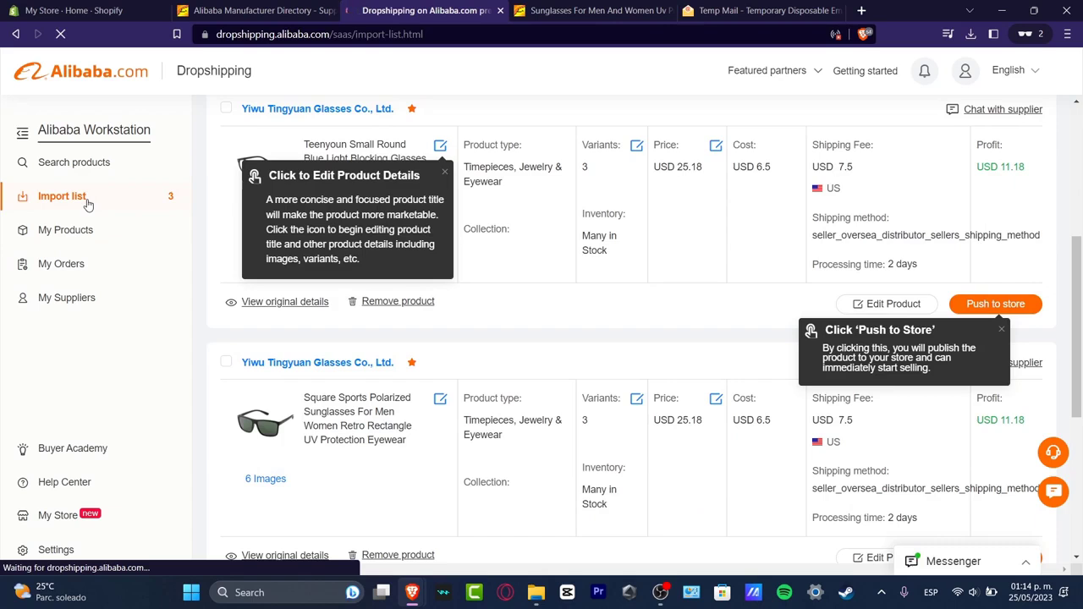
scroll(690, 302, "down", 4)
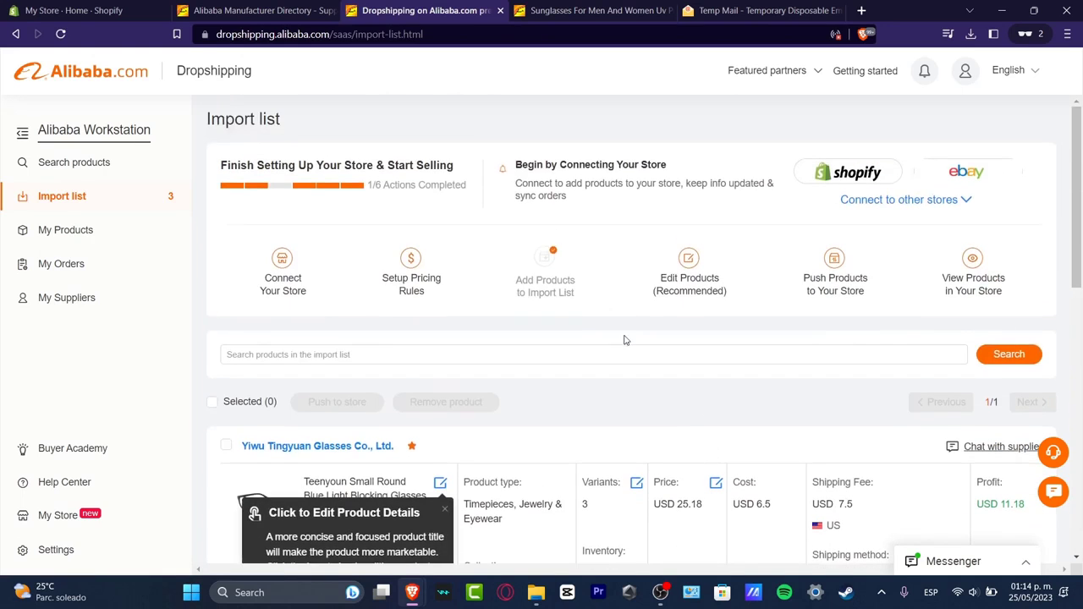
scroll(624, 340, "down", 3)
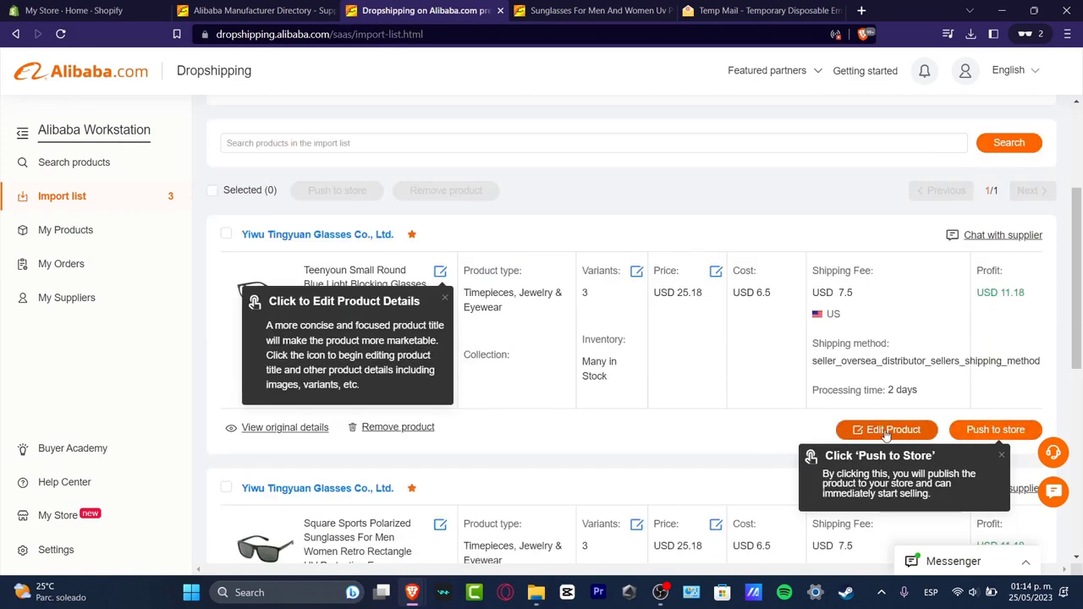
scroll(667, 410, "down", 4)
scroll(665, 410, "up", 6)
scroll(486, 296, "down", 3)
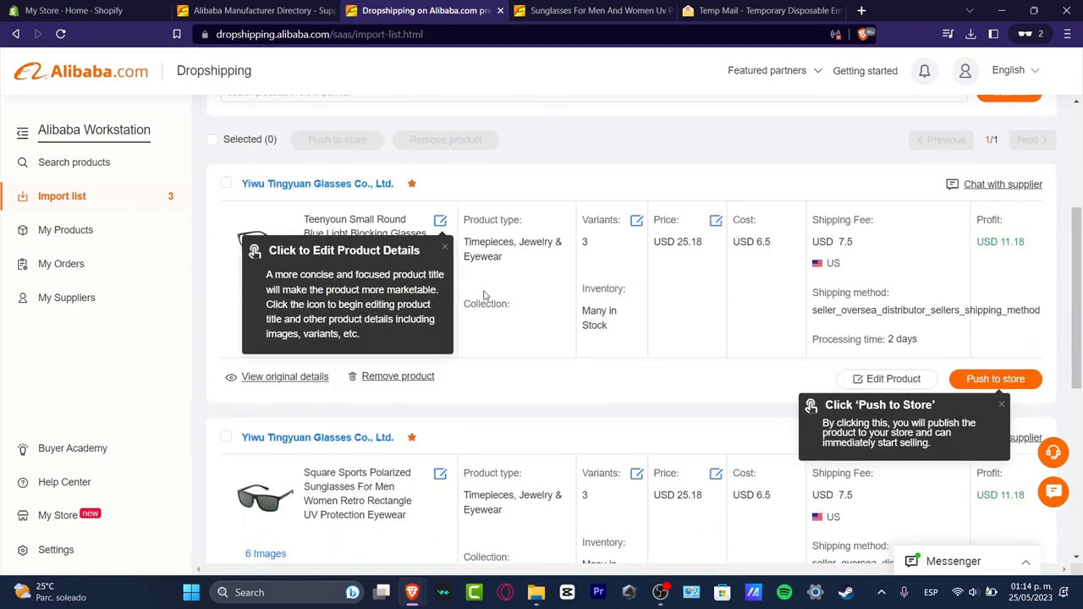
Step: Dismiss the product details tip and shorten the round glasses' product name to "Teenyoun Small Round Blue Light Blocking Glasses"
left_click(447, 248)
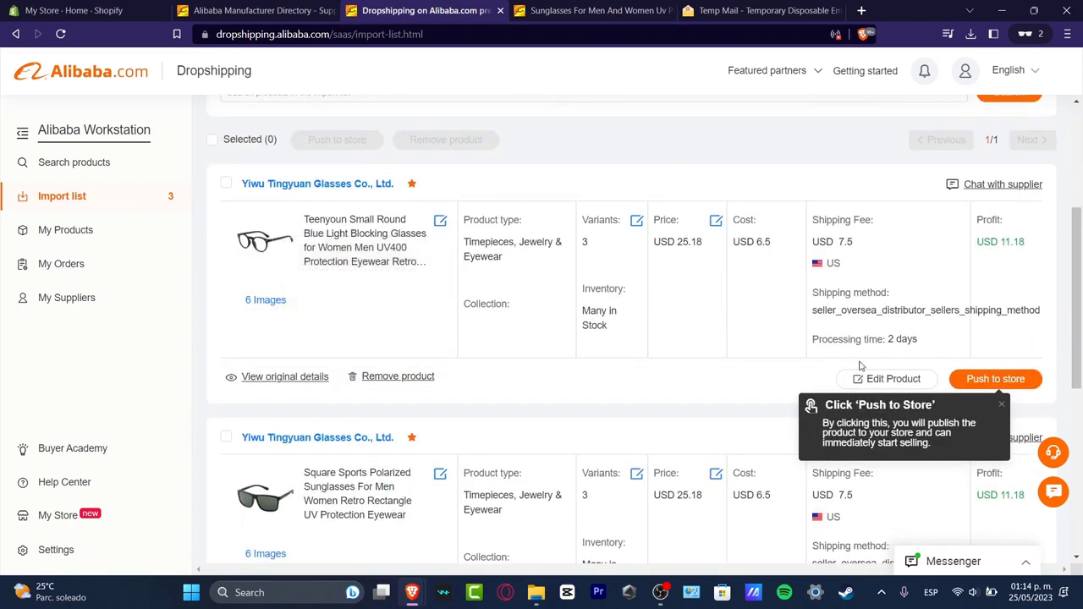
left_click(863, 379)
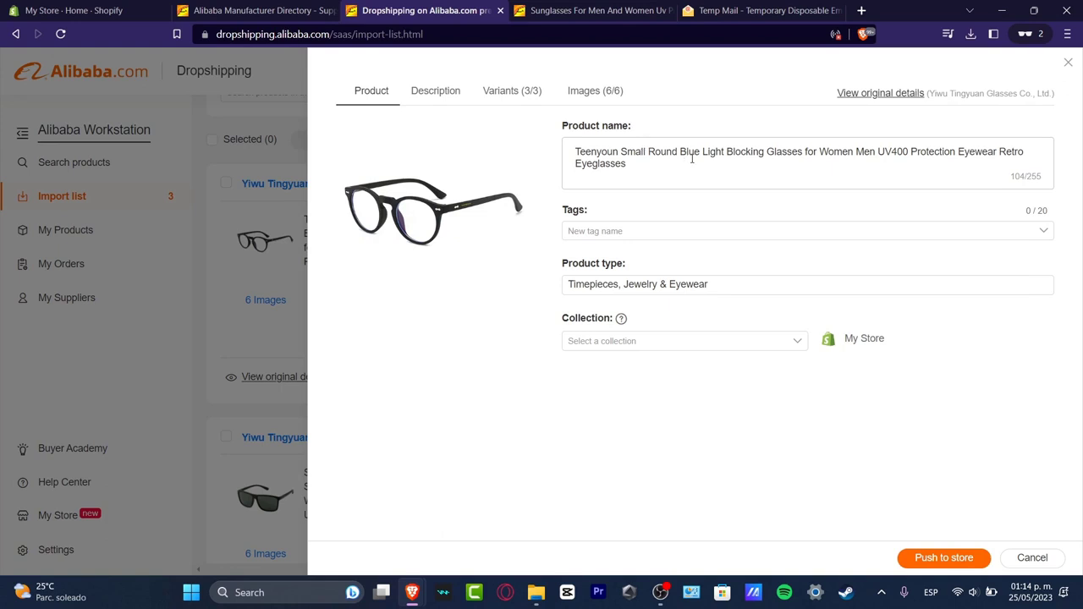
left_click_drag(628, 163, 807, 155)
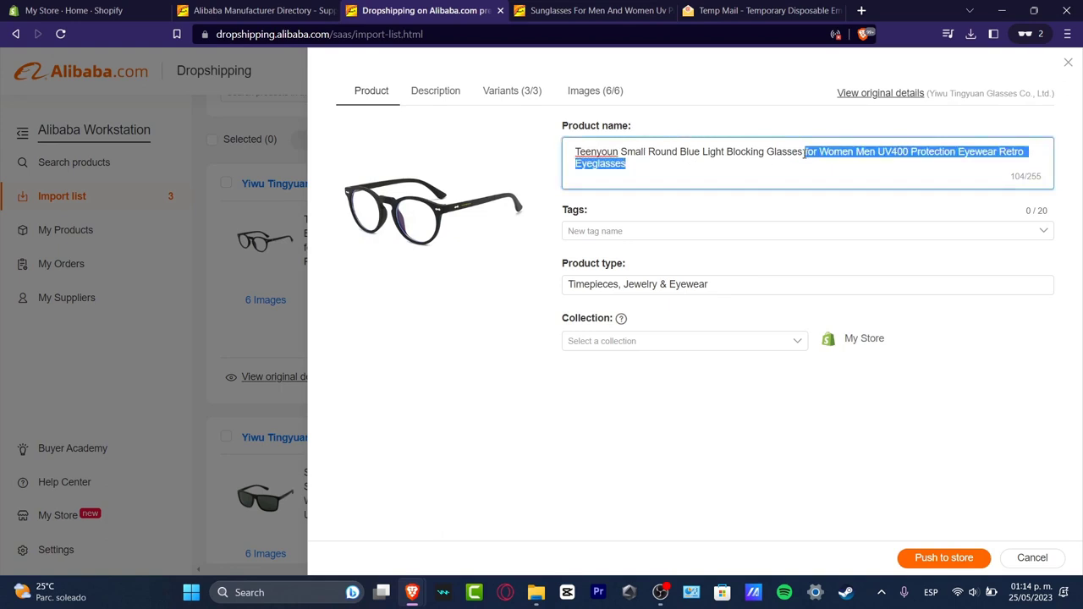
key("BackSpace")
Step: Enter "Glasses" as the round glasses' tag and assign them to the Home page collection
left_click(703, 233)
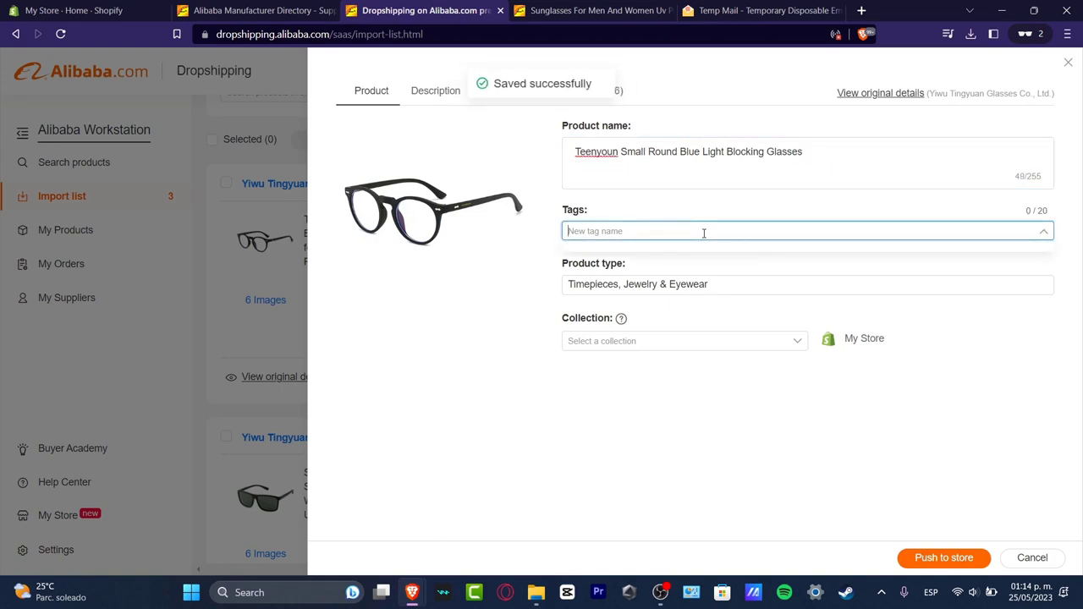
type("Gals")
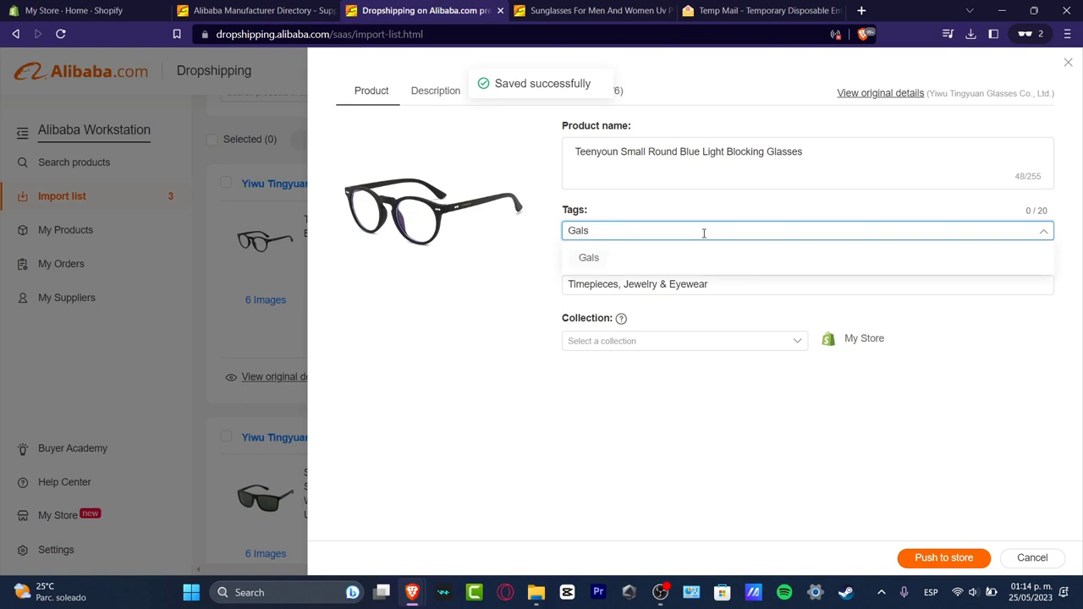
key("BackSpace")
type("lasses")
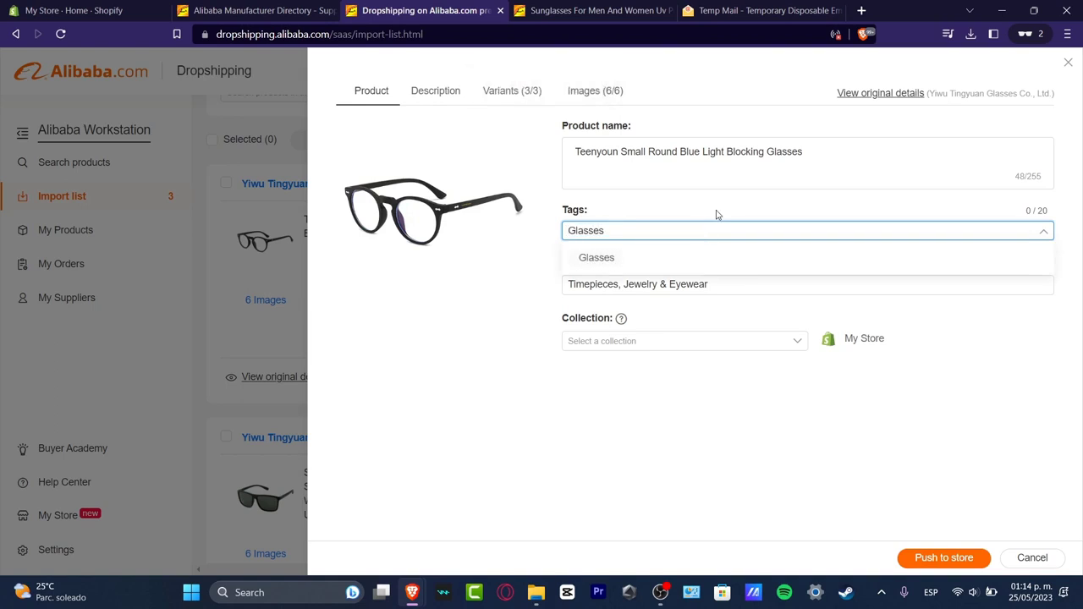
left_click(717, 215)
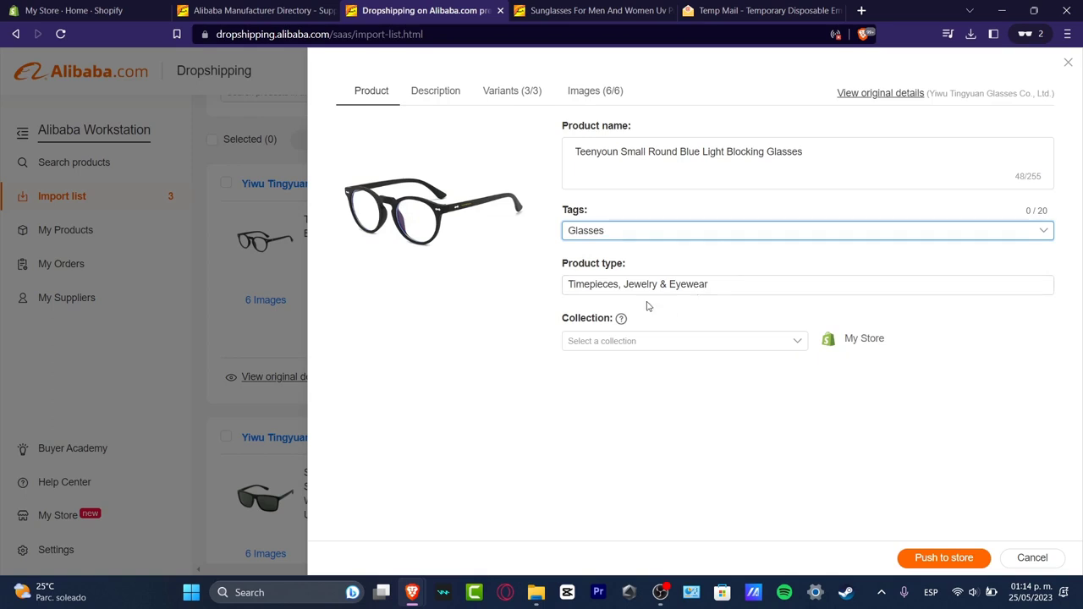
left_click(657, 340)
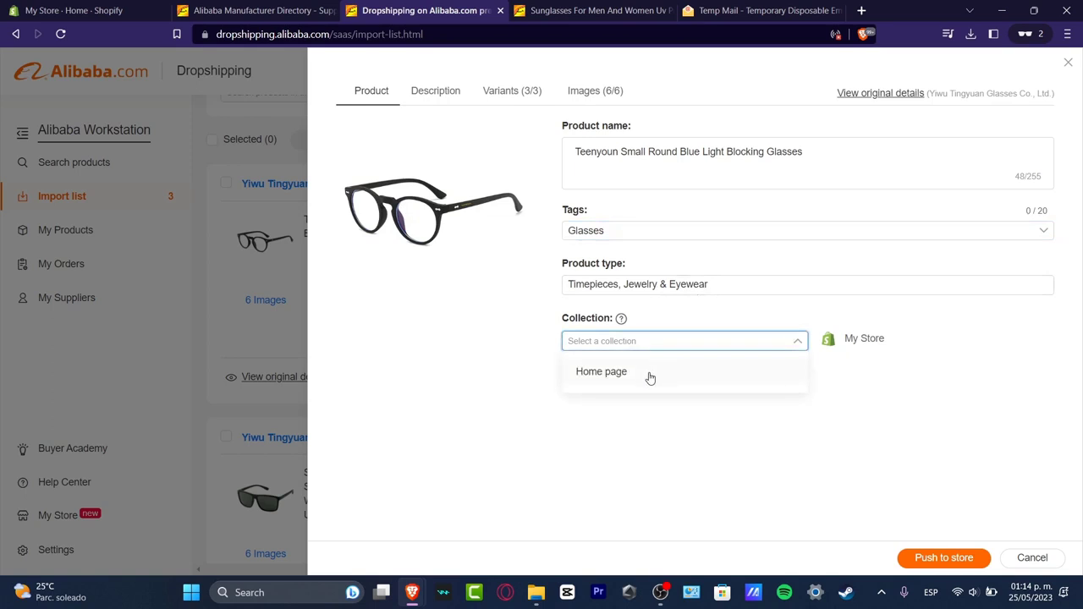
left_click(645, 377)
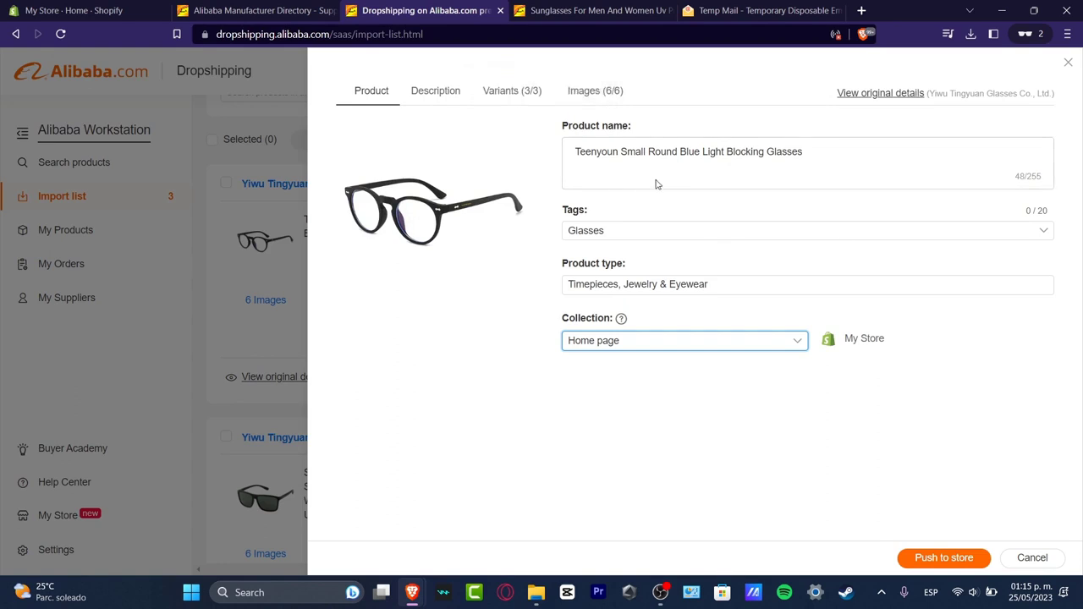
left_click_drag(885, 342, 852, 339)
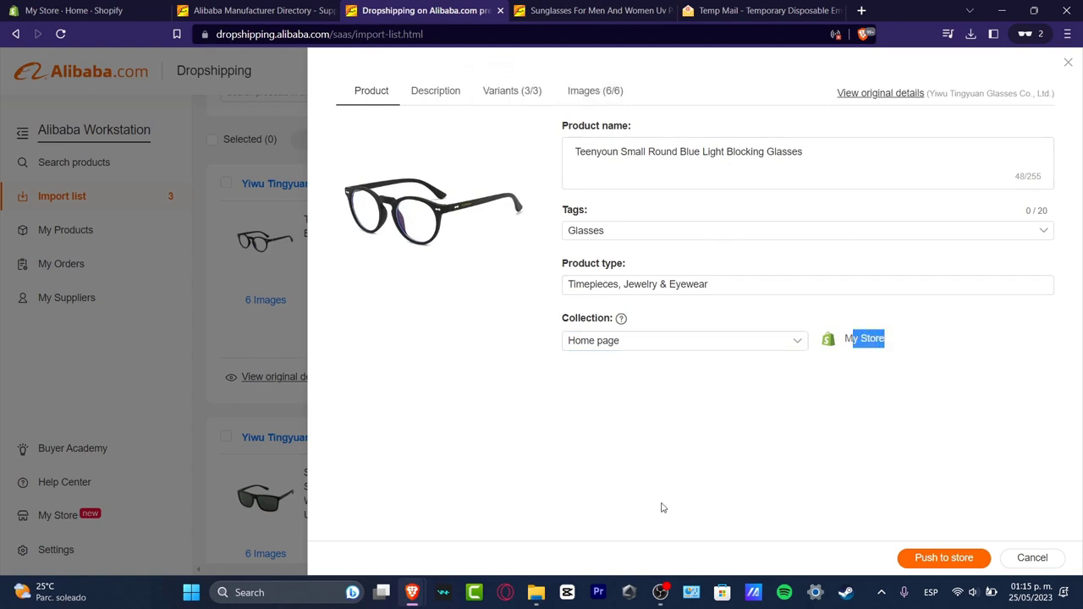
Step: Review the round glasses' description, variants and images, and push the product to the store
left_click(436, 101)
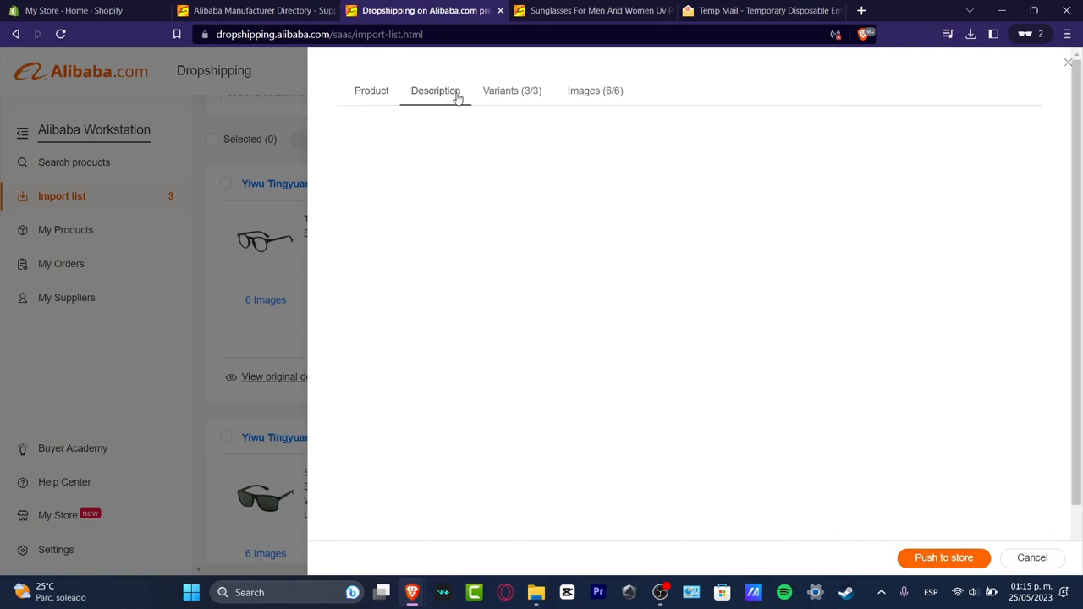
left_click(505, 93)
left_click(595, 91)
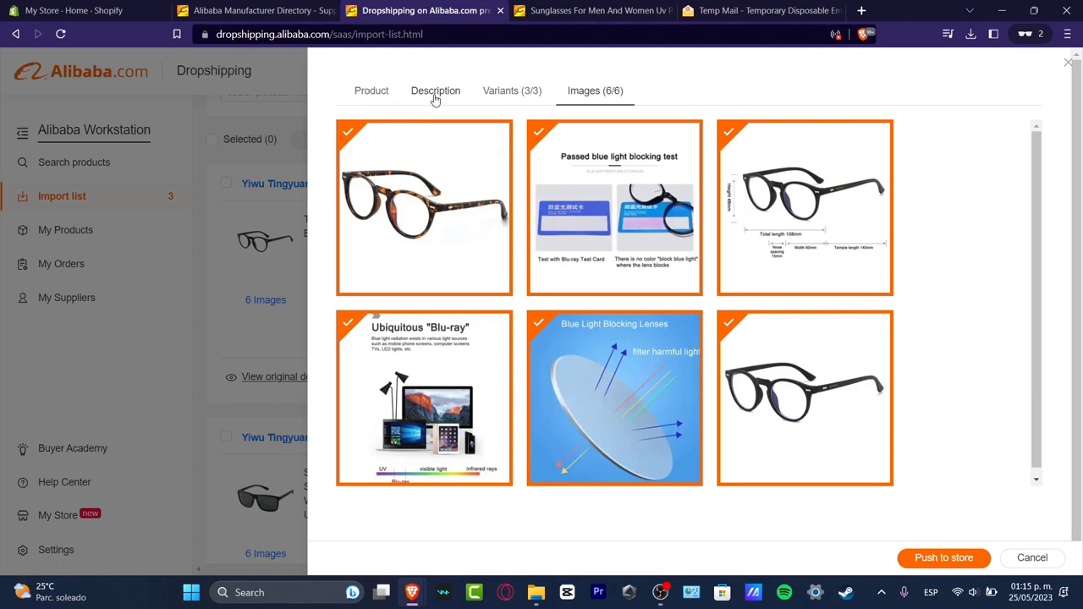
left_click(381, 100)
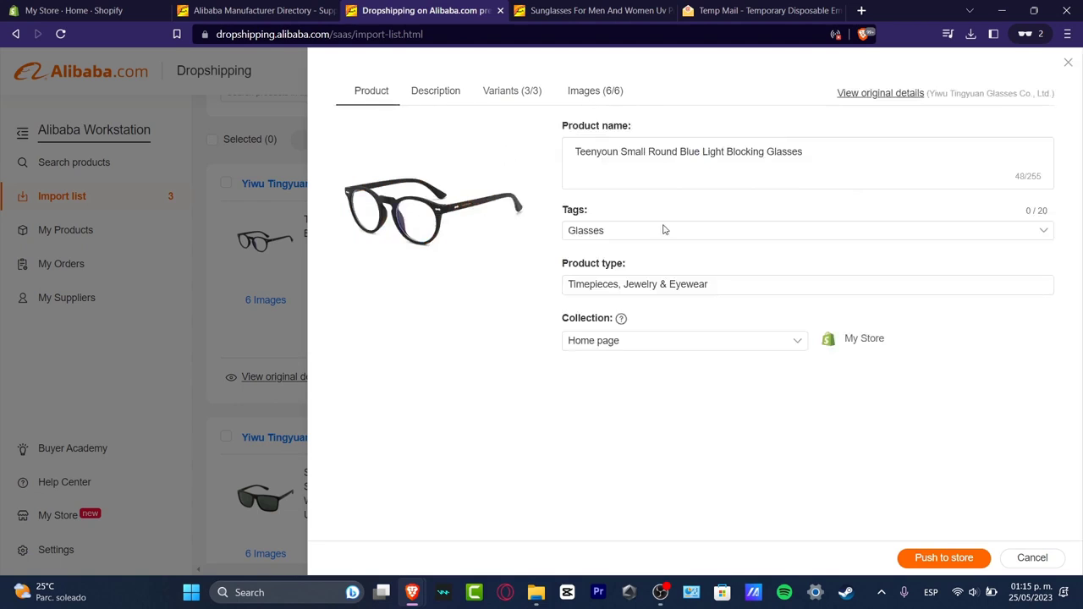
left_click(960, 558)
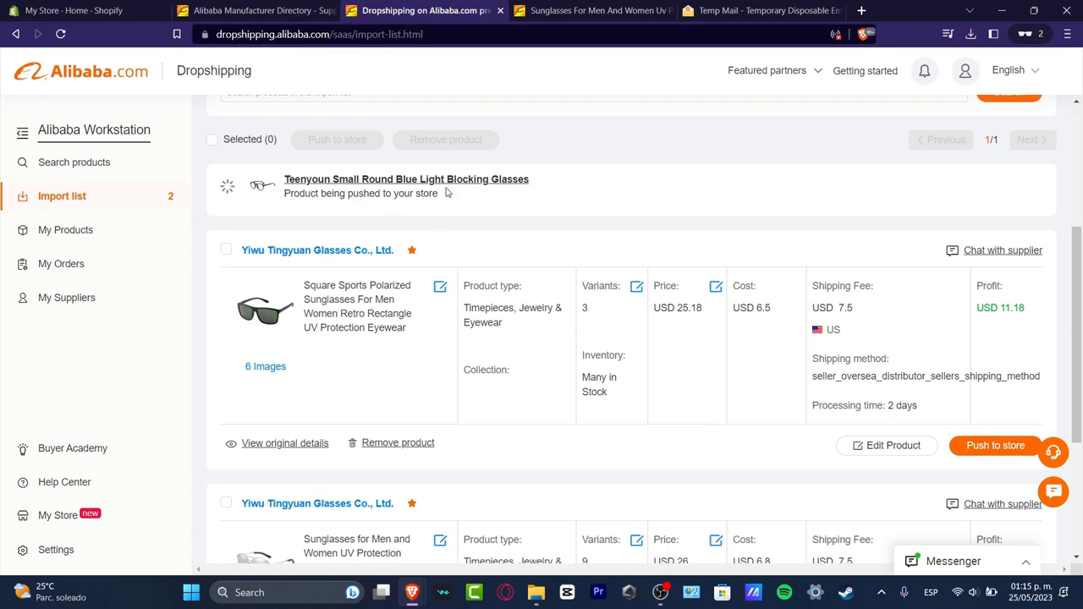
Step: Assign the mirrored-lens polarized sunglasses to the Home page collection and push them to the store
scroll(652, 265, "down", 3)
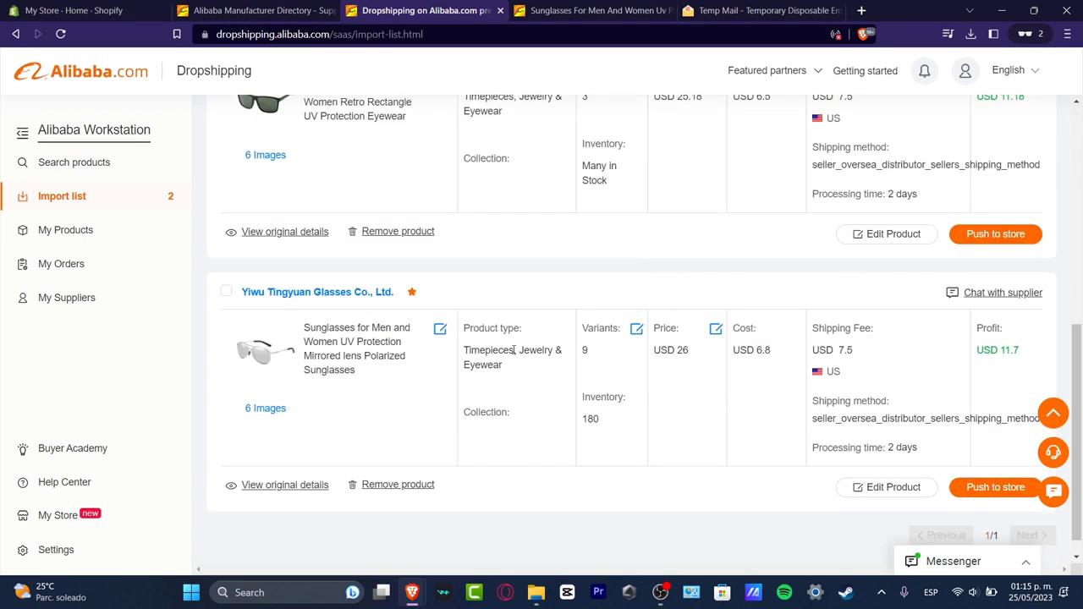
left_click(892, 488)
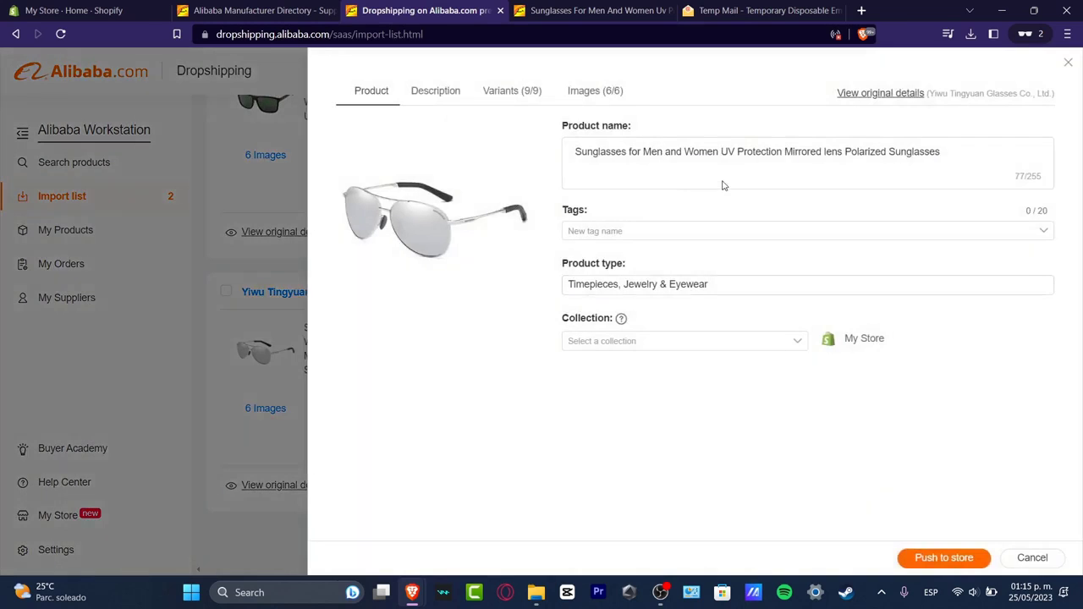
left_click(686, 341)
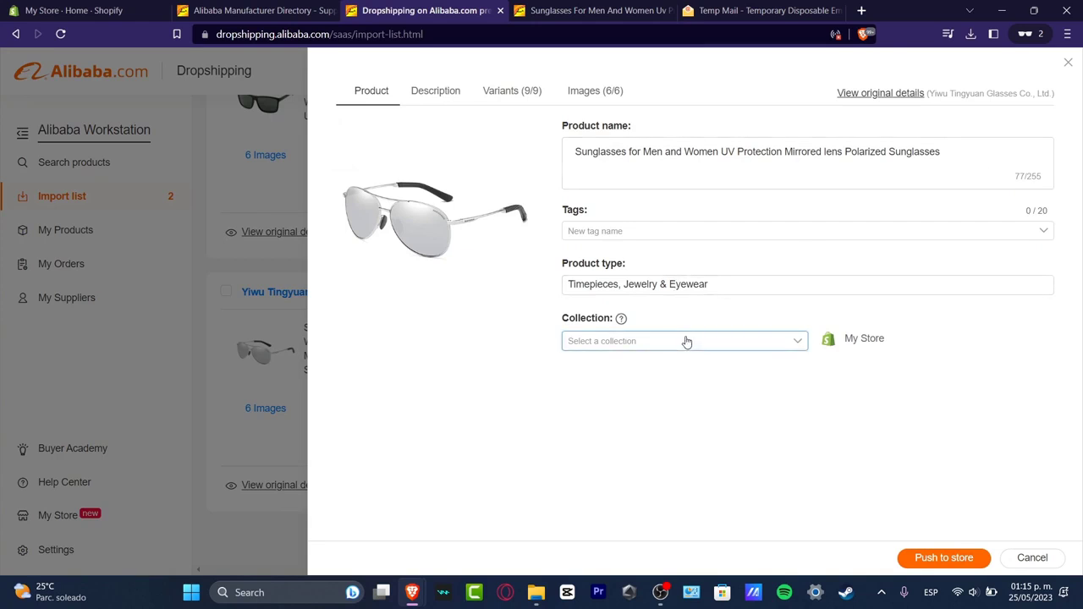
left_click(657, 370)
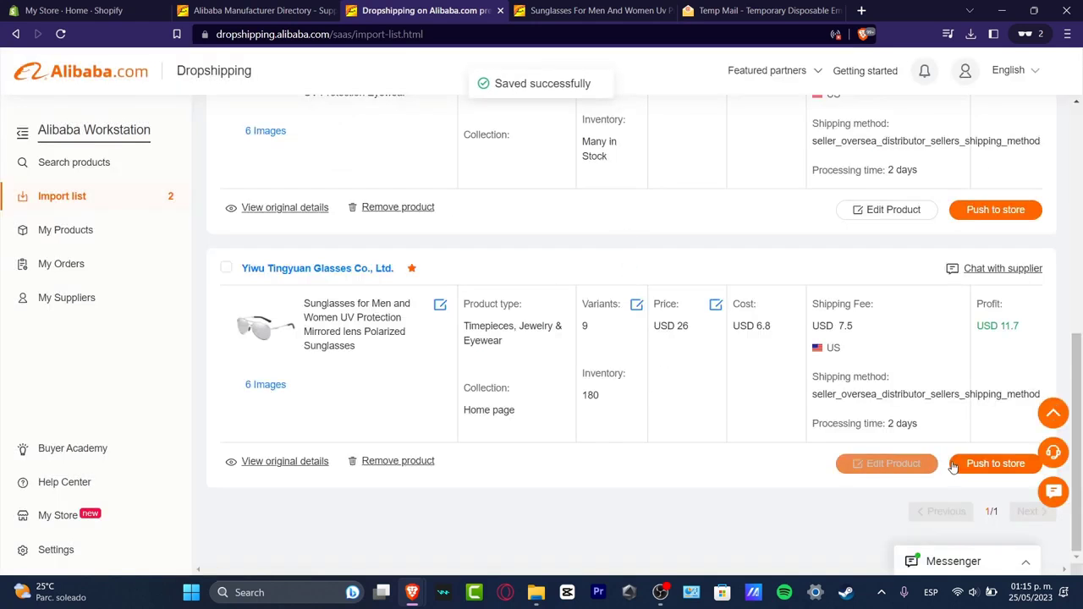
left_click(996, 463)
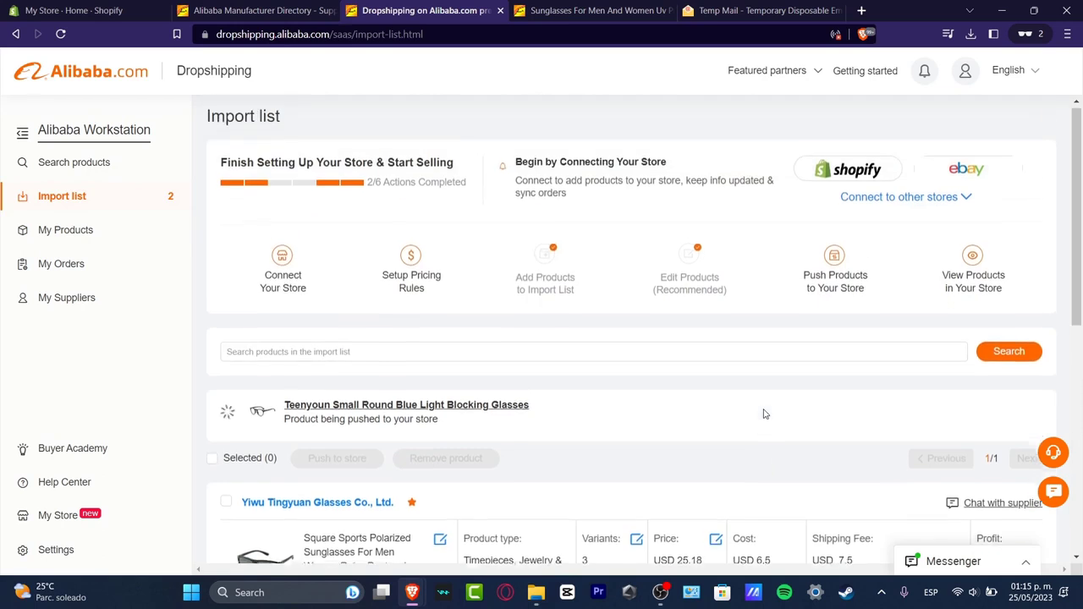
scroll(764, 411, "down", 5)
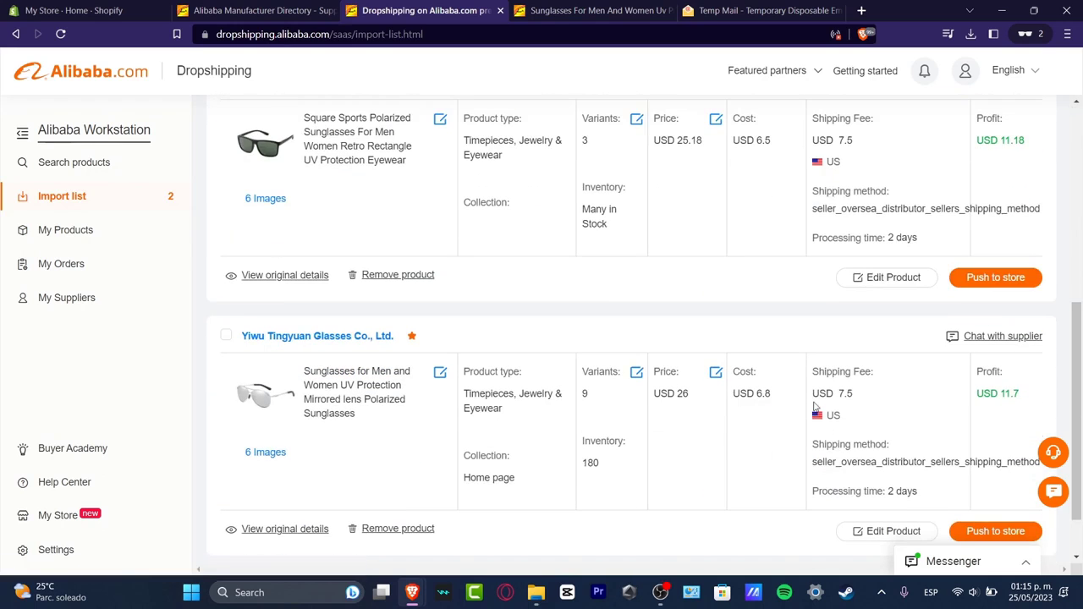
left_click(995, 531)
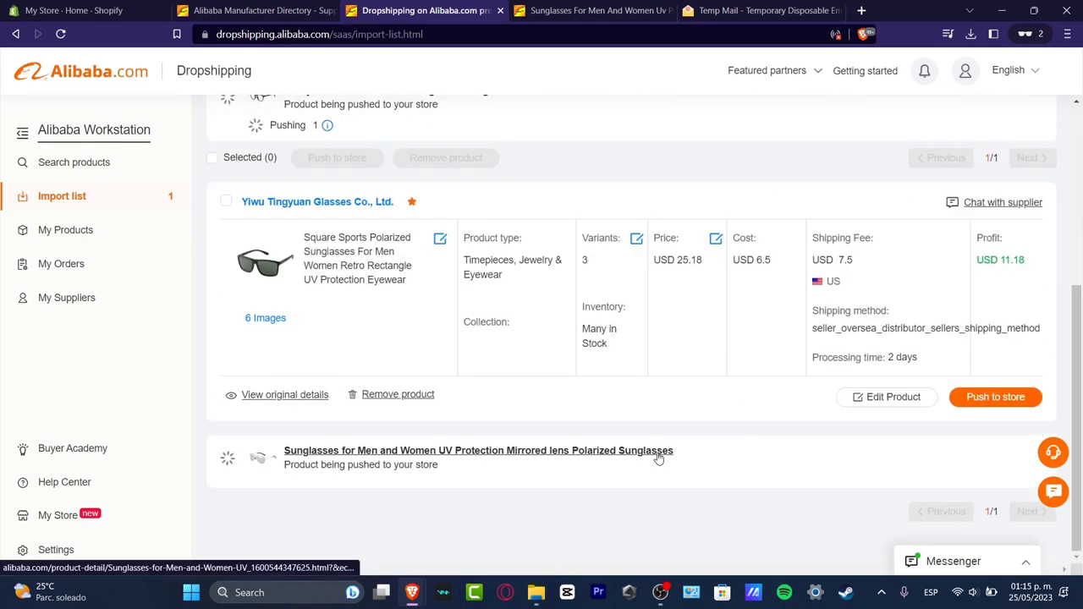
Step: Shorten the square sunglasses' product name to "Square Sports Polarized Sunglasses For Men Women Retro"
left_click(914, 406)
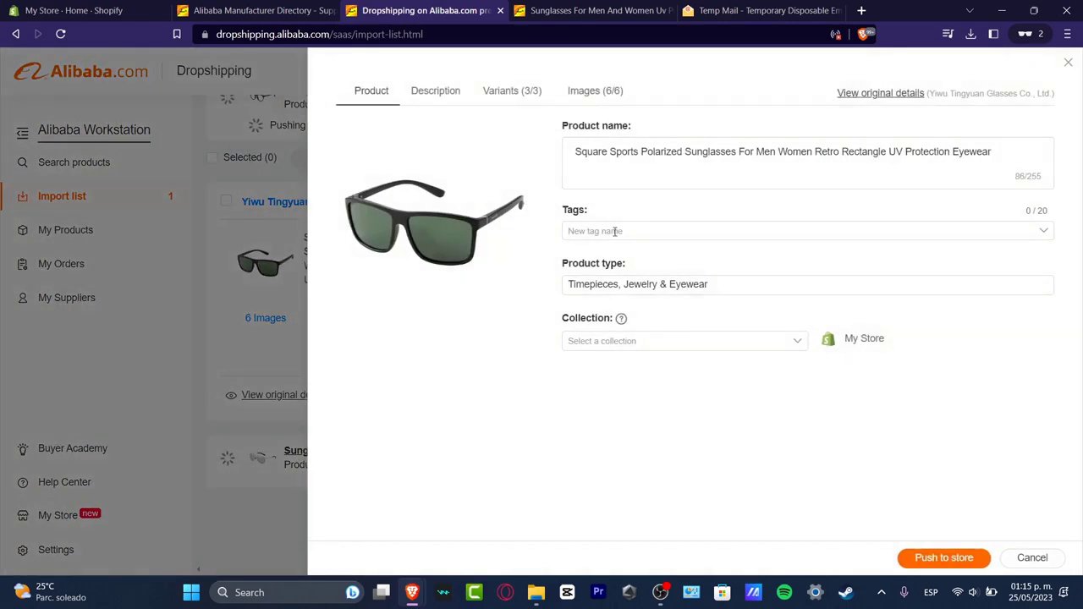
left_click_drag(995, 153, 842, 153)
key("BackSpace")
key("BackSpace")
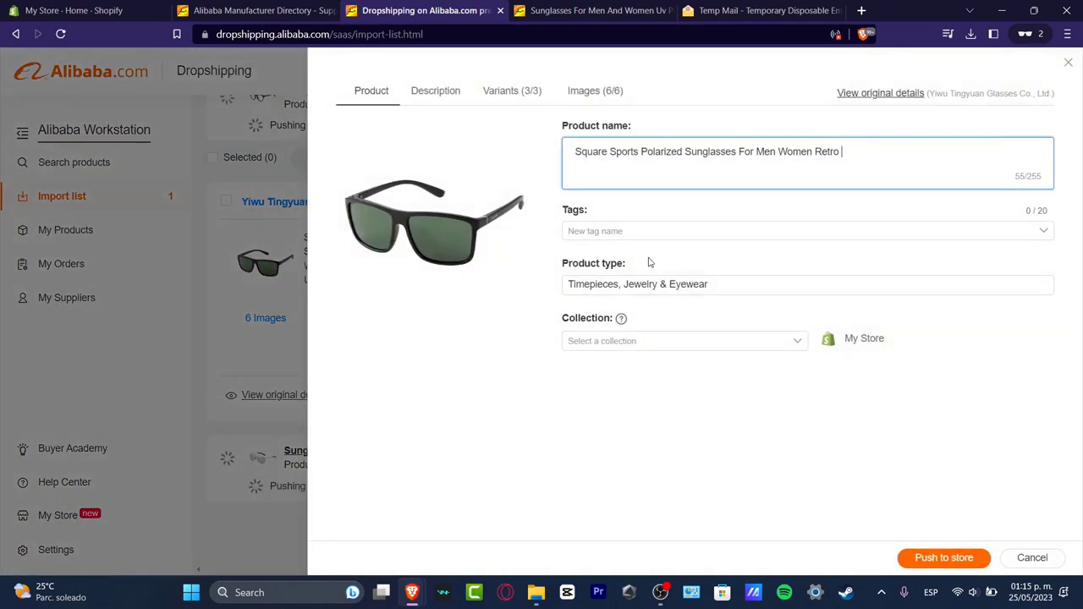
left_click(667, 231)
Step: Assign the square sunglasses to the Home page collection and push them to the store
left_click(634, 341)
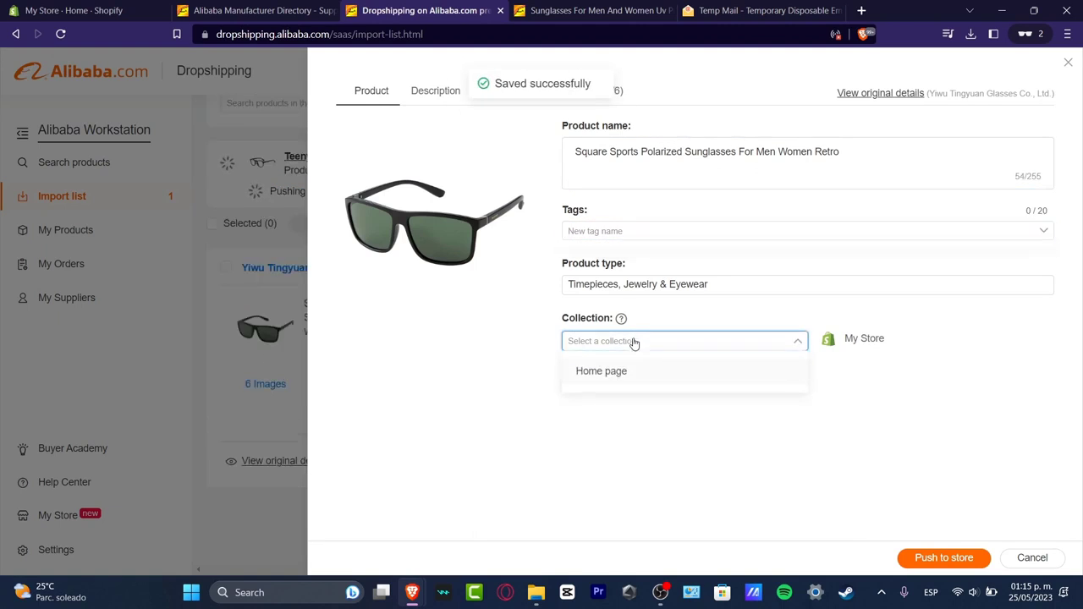
left_click(648, 370)
left_click(952, 558)
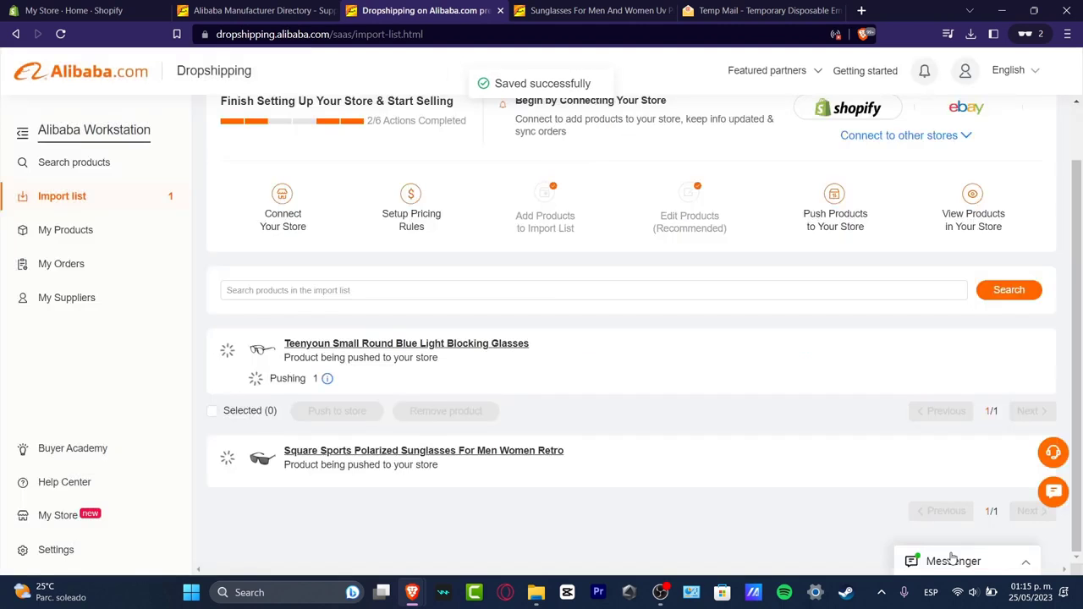
Step: Check My Products for the pushed items and reopen the import list to see which products remain
scroll(829, 412, "up", 1)
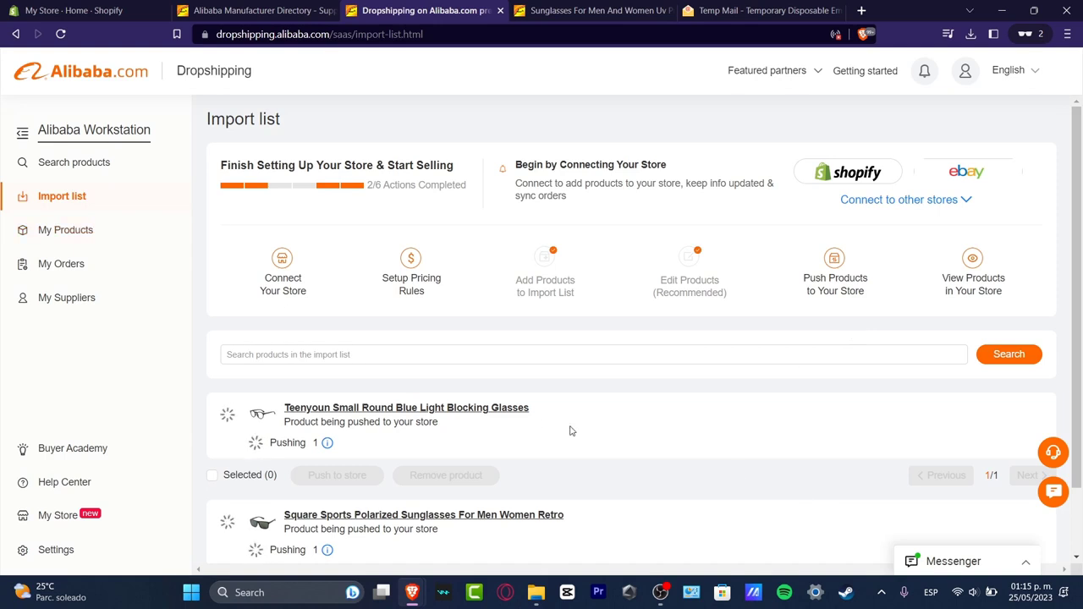
left_click(76, 234)
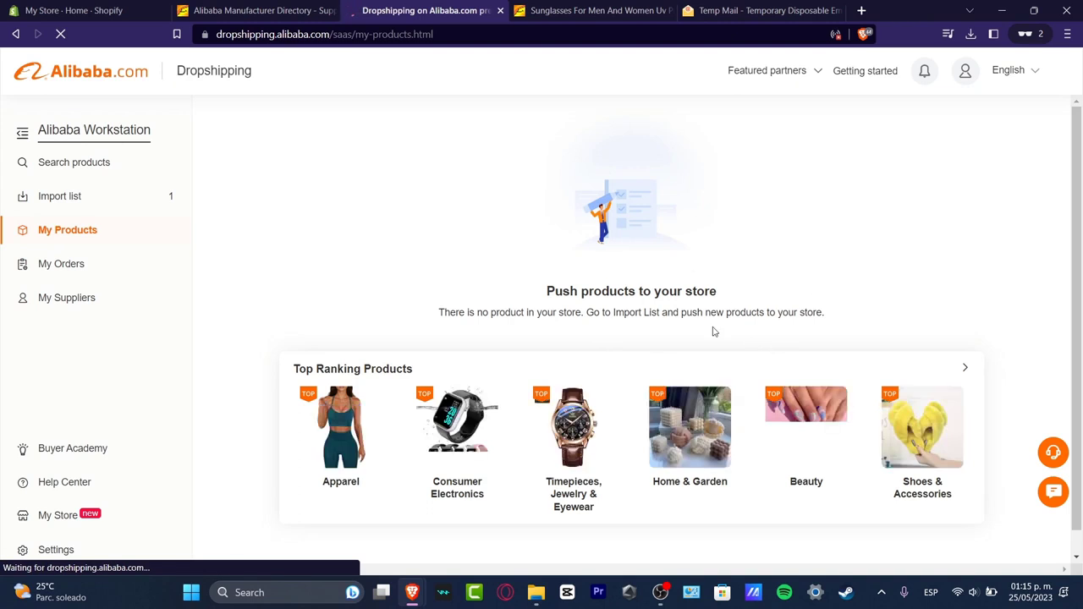
scroll(812, 310, "down", 1)
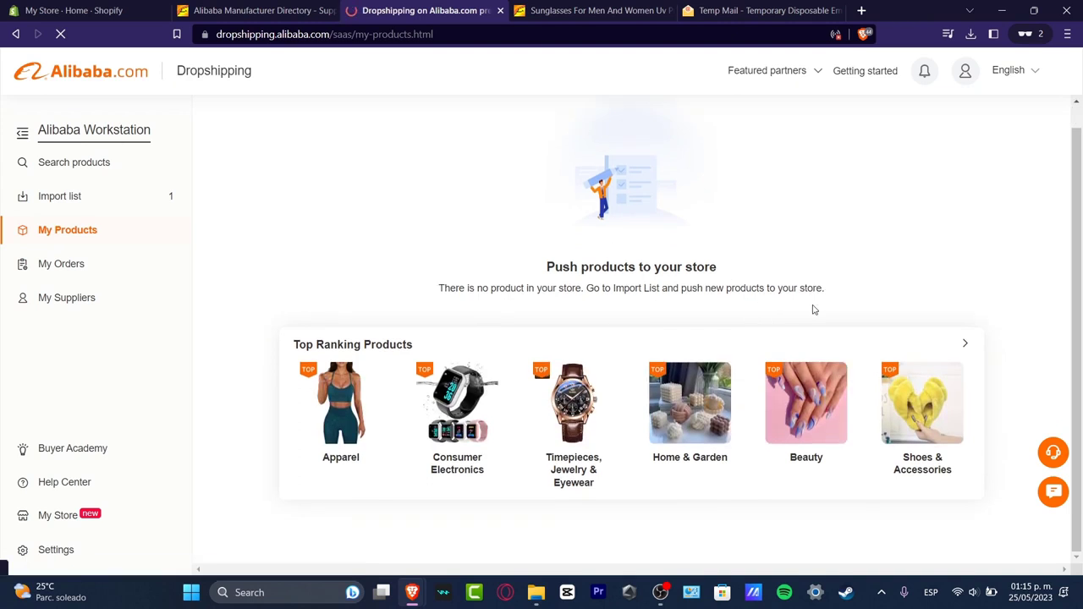
left_click(90, 197)
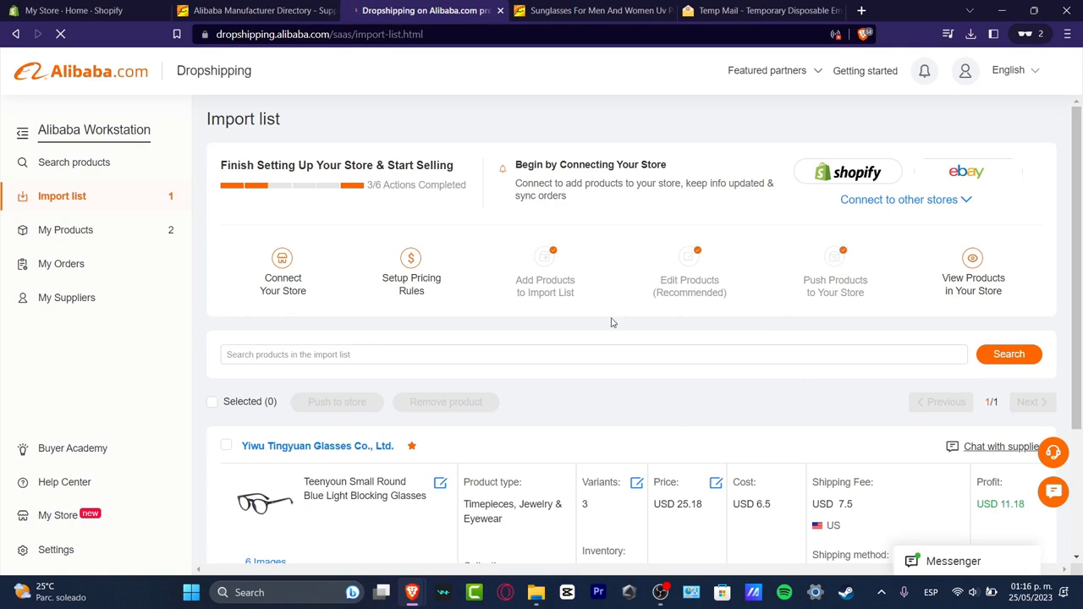
scroll(672, 316, "down", 2)
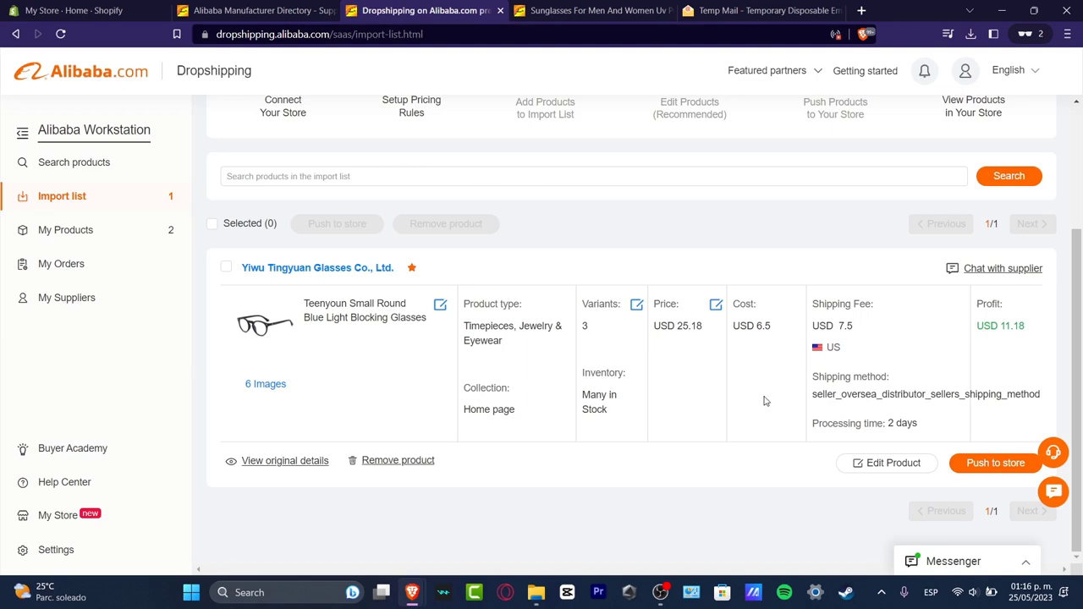
Step: Switch to the Shopify admin, dismiss the app suggestions and open the product list to check the pushed sunglasses
left_click(108, 10)
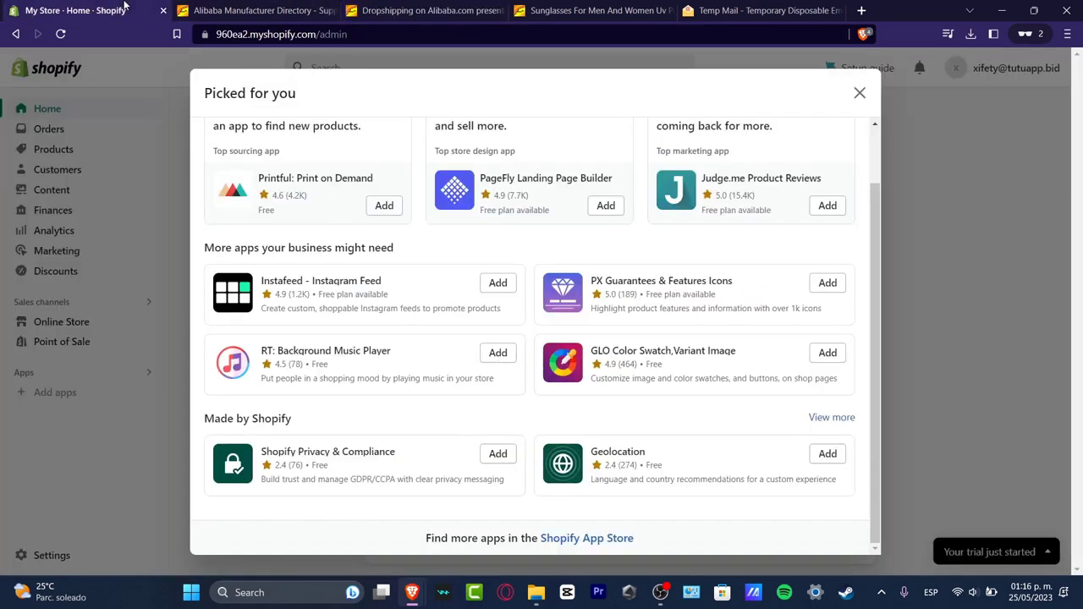
left_click(860, 94)
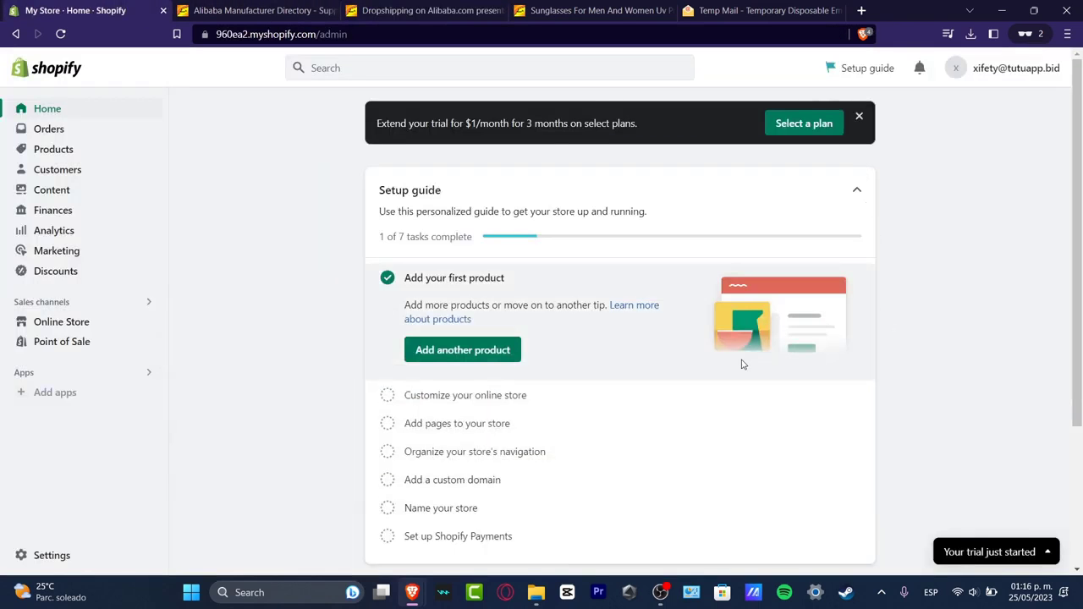
left_click(82, 152)
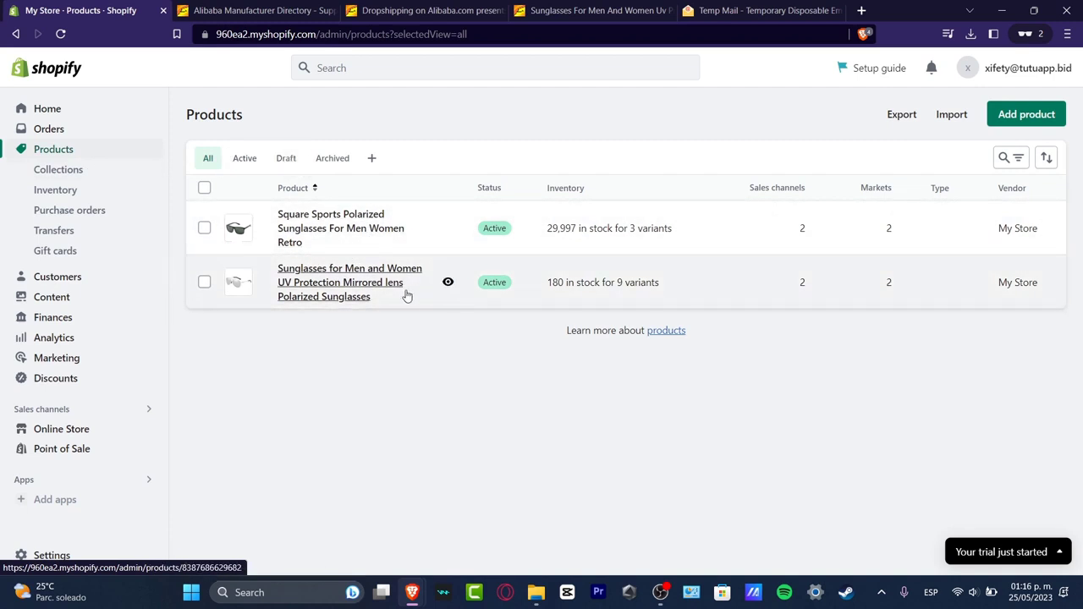
Step: Preview the mirrored-lens polarized sunglasses in the online store and review the product page's images, variants and full description
left_click(448, 285)
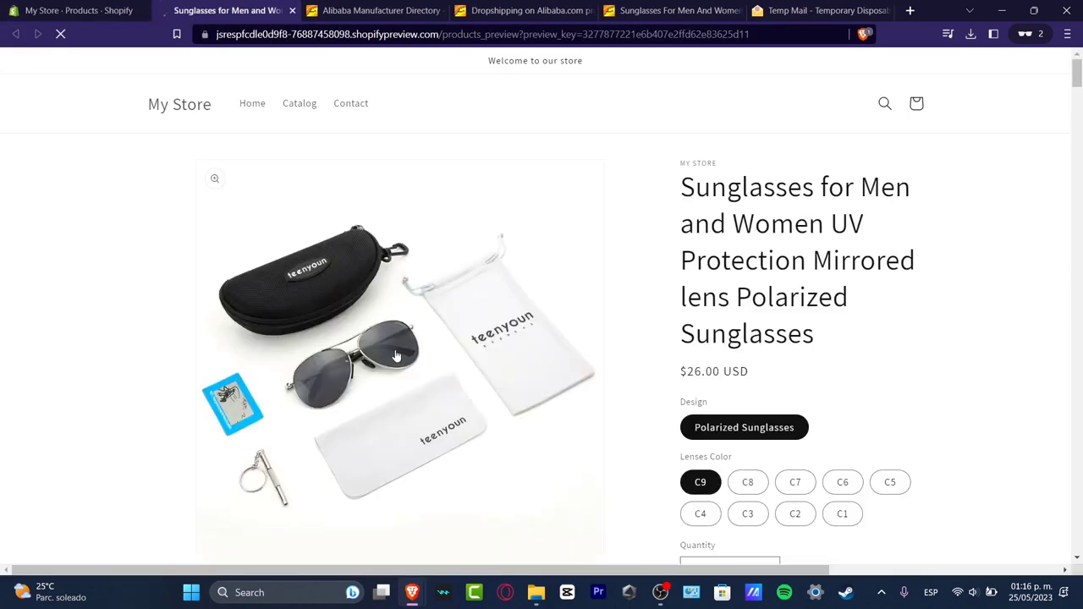
scroll(811, 294, "down", 3)
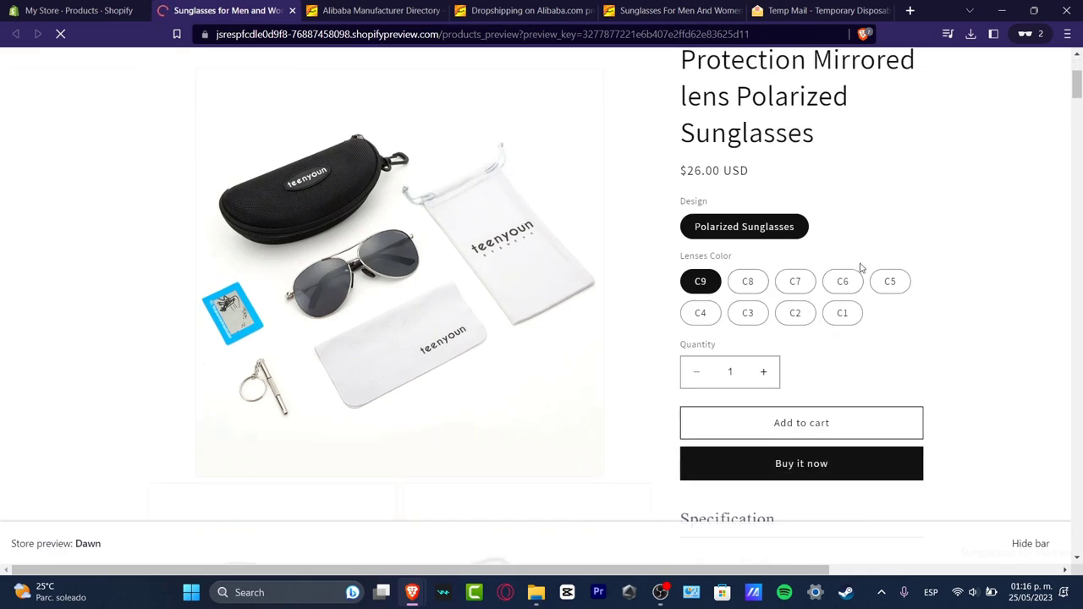
scroll(919, 288, "down", 5)
scroll(915, 300, "down", 10)
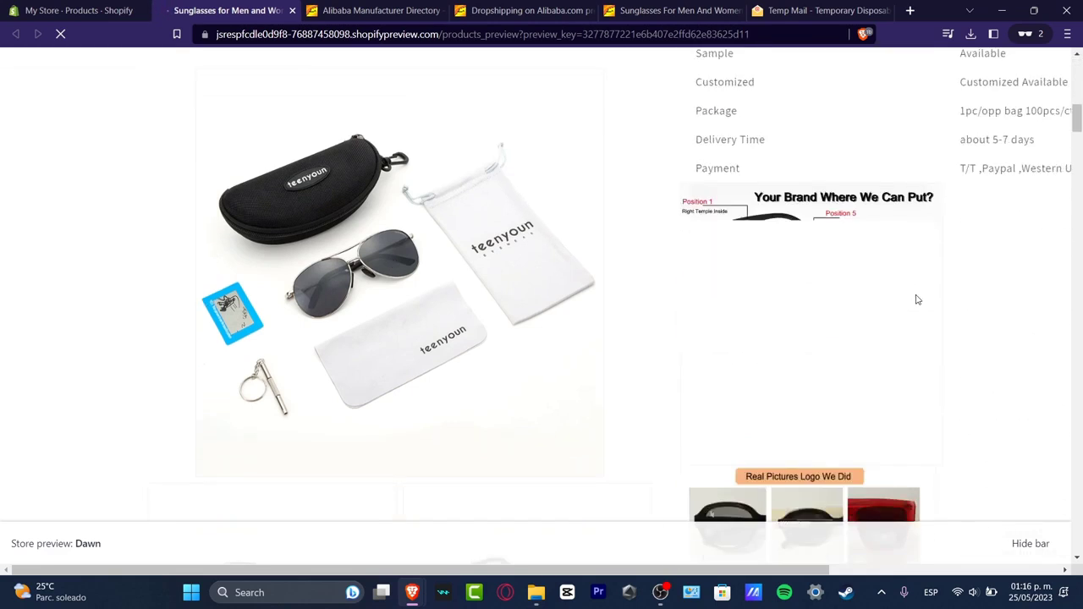
scroll(917, 299, "down", 10)
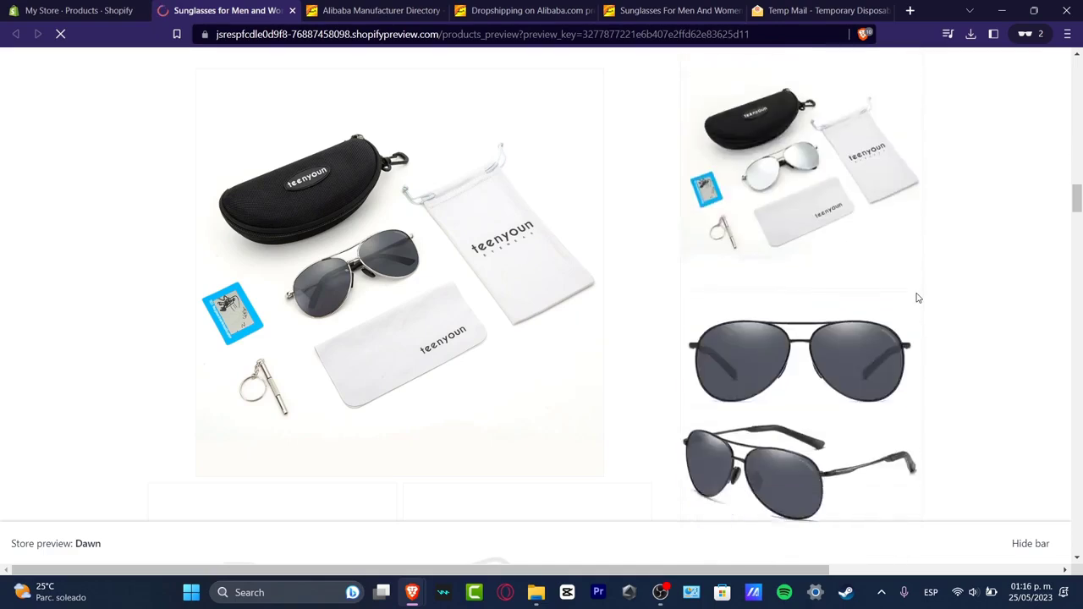
scroll(916, 298, "down", 15)
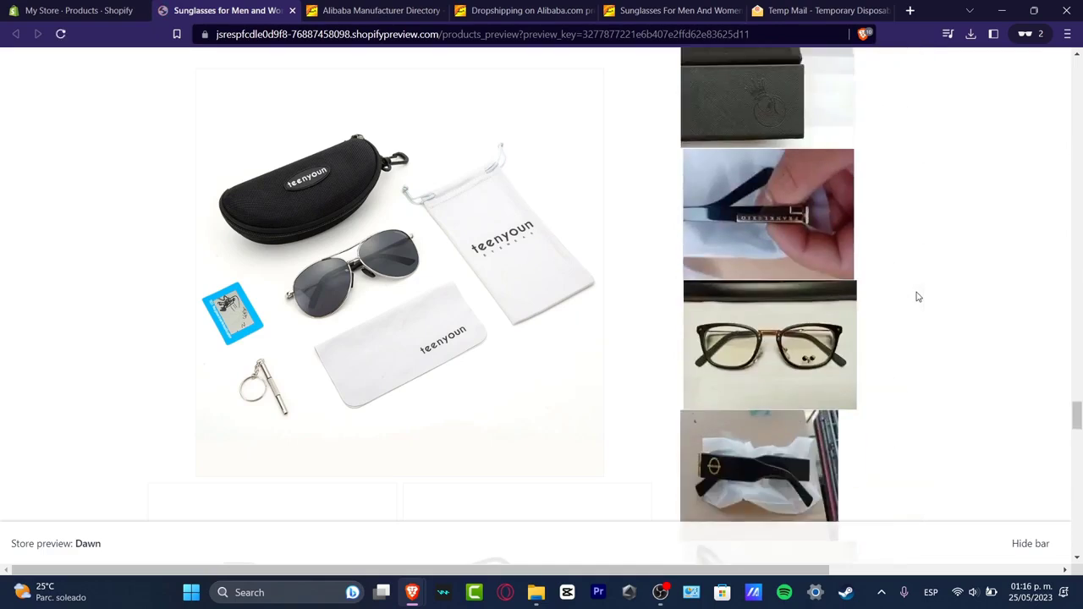
scroll(917, 297, "up", 15)
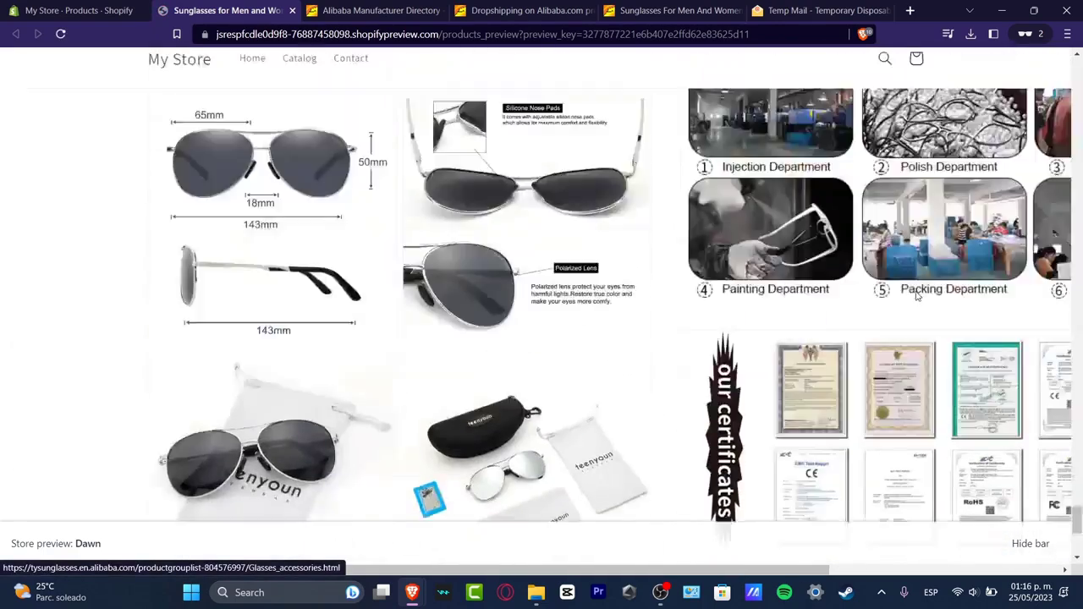
scroll(918, 293, "up", 15)
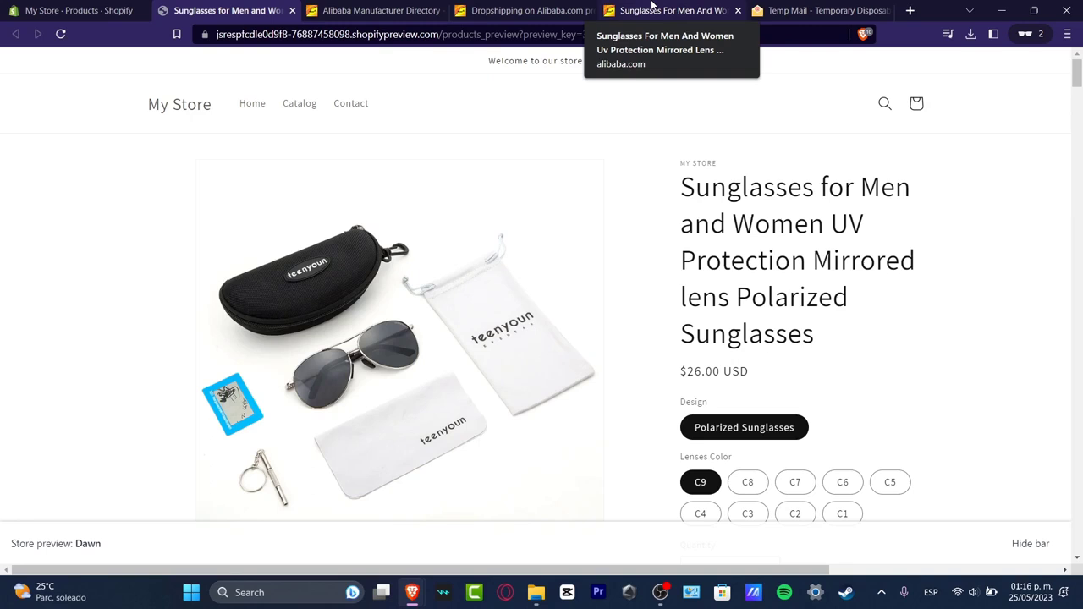
Step: Examine the original Alibaba listing of the mirrored-lens sunglasses, including its prices, supplier information and product details
left_click(652, 8)
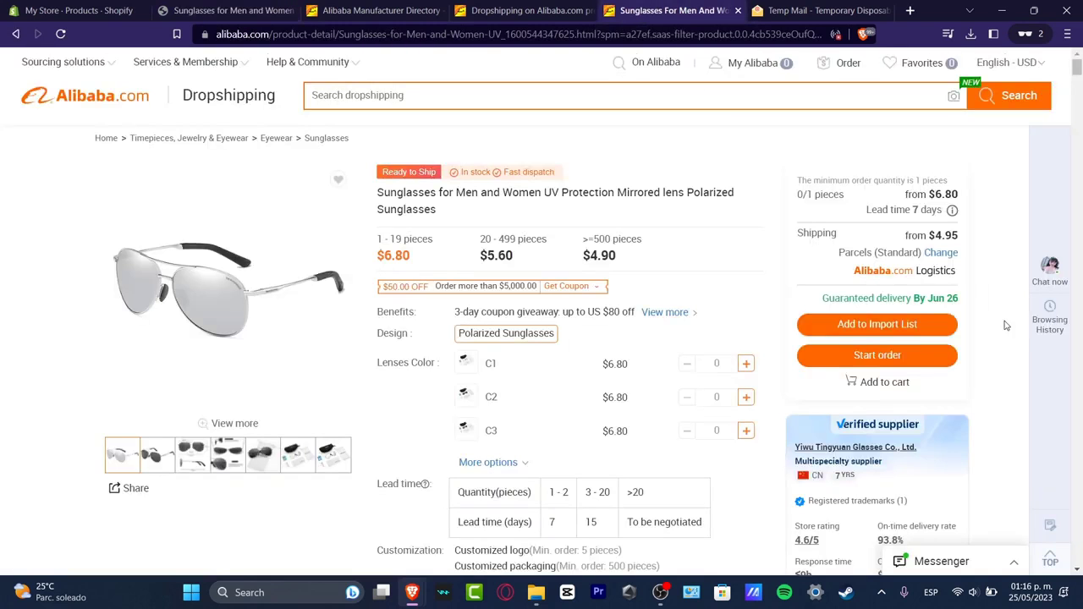
scroll(1006, 325, "down", 3)
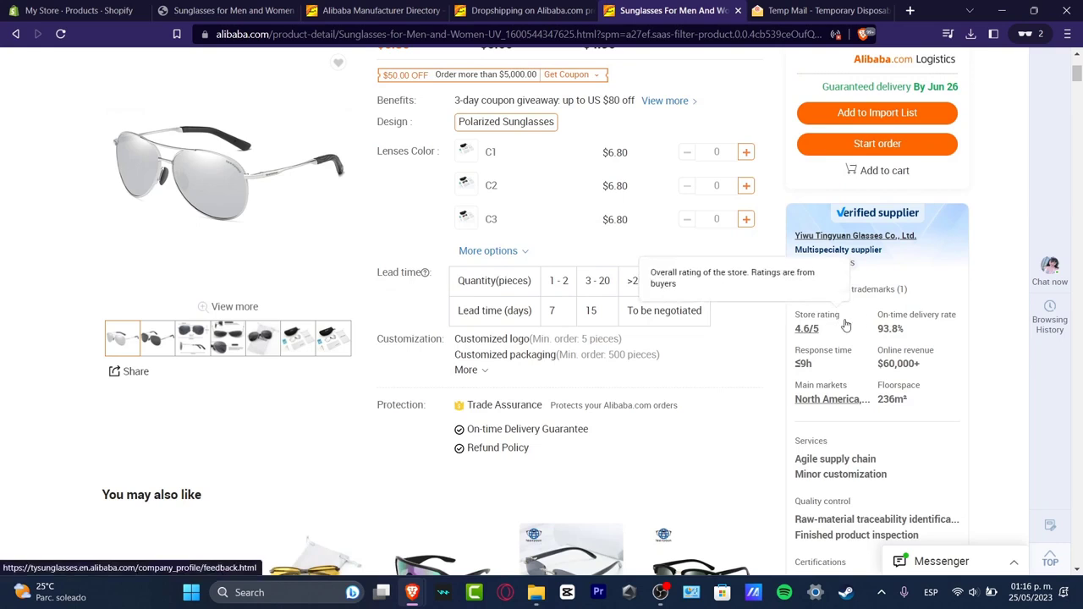
scroll(845, 325, "down", 5)
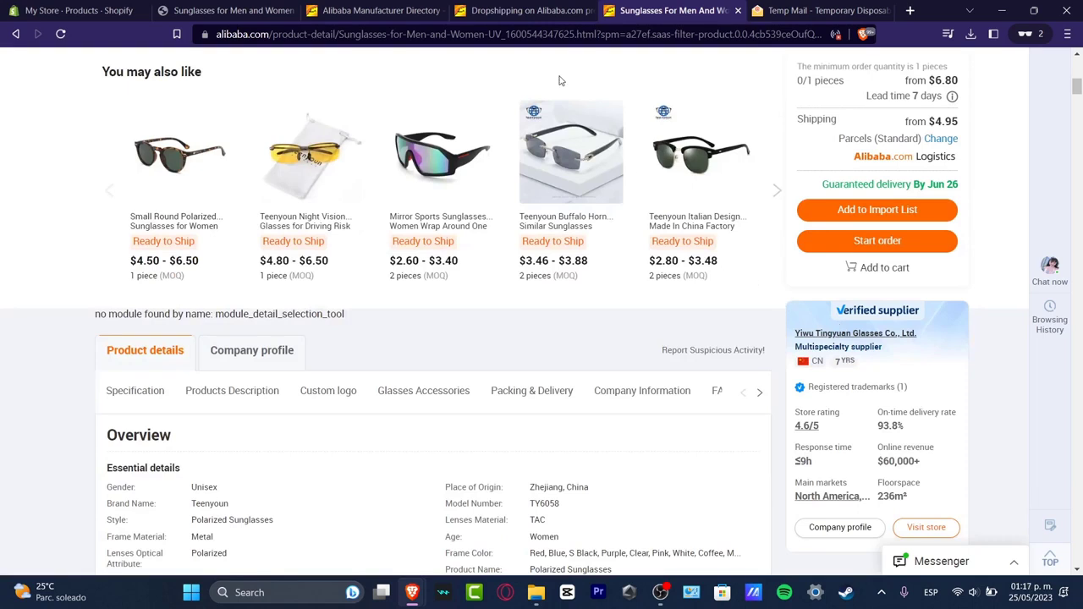
Step: Return to the store preview of the mirrored-lens sunglasses and look over the price, lens color options and purchase section
left_click(508, 10)
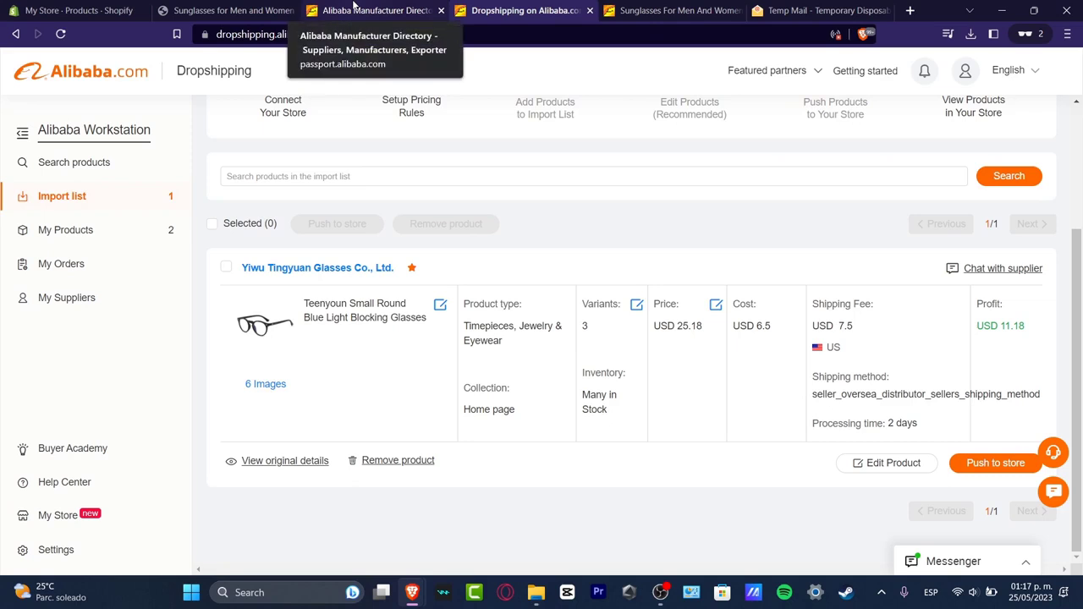
left_click(222, 10)
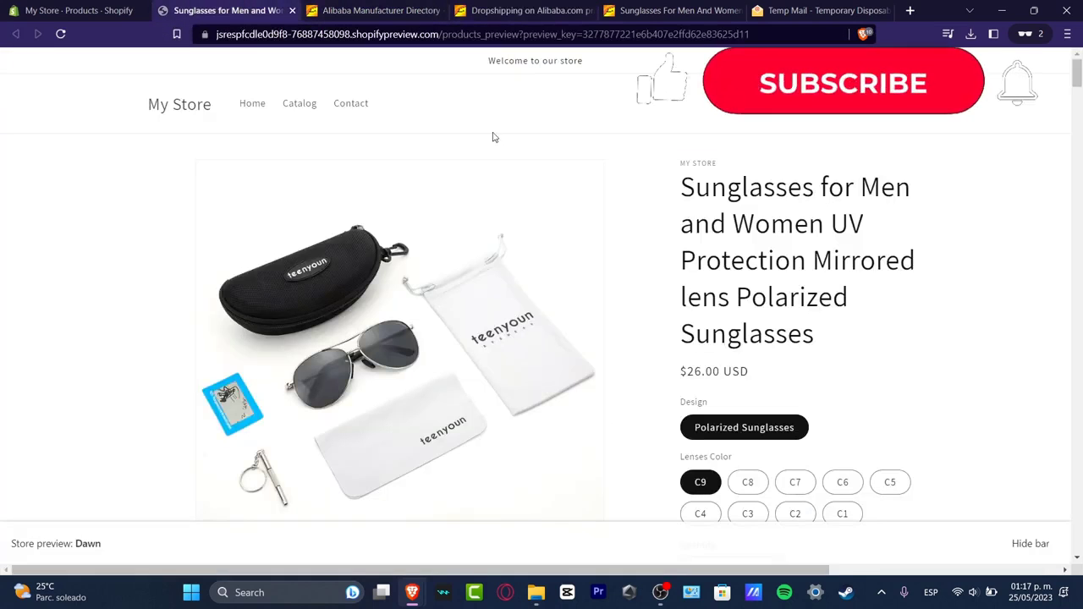
scroll(926, 327, "down", 2)
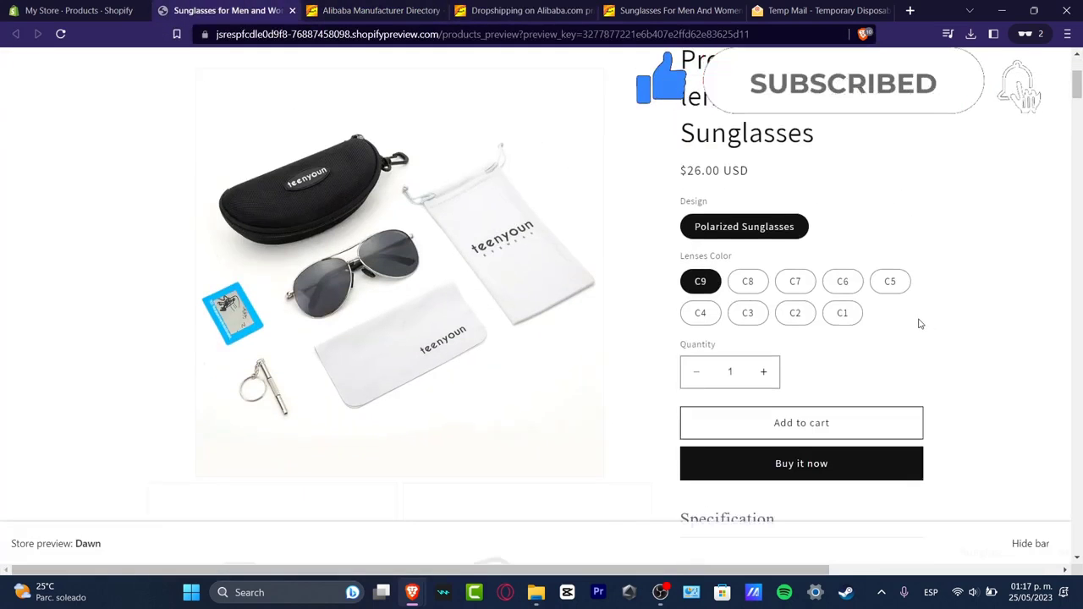